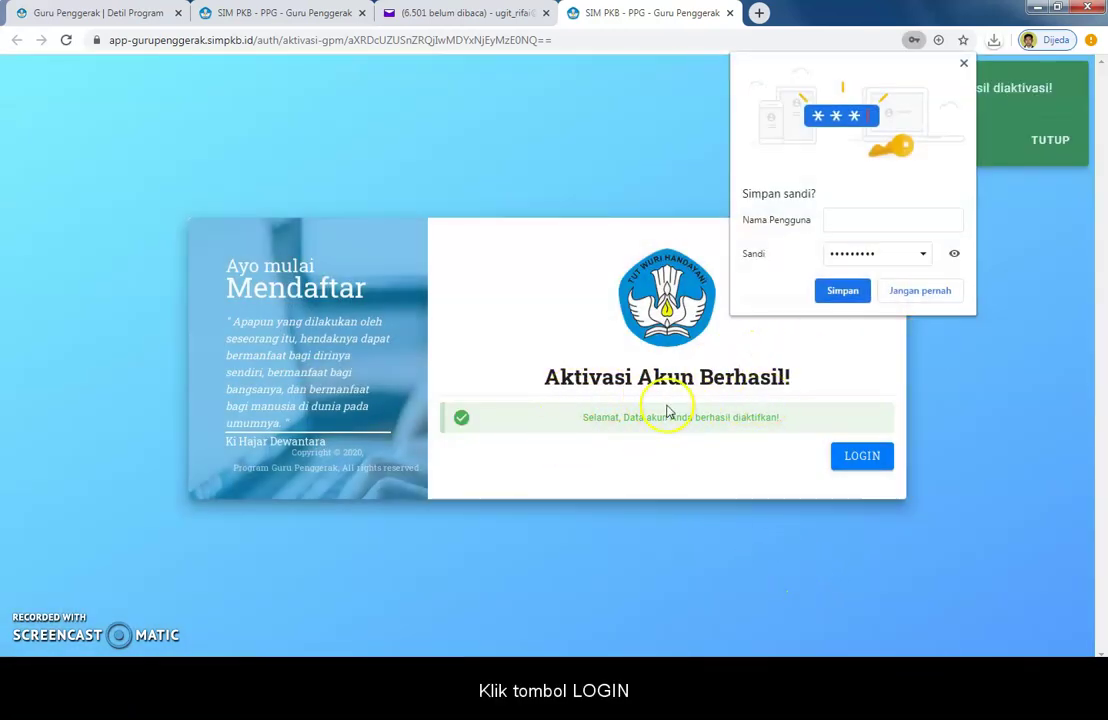
- Go to the login page for the activated account, dismiss the password-saving offer, and enter the SIMPKB account e-mail
{"action": "left_click", "coordinate": [861, 457]}
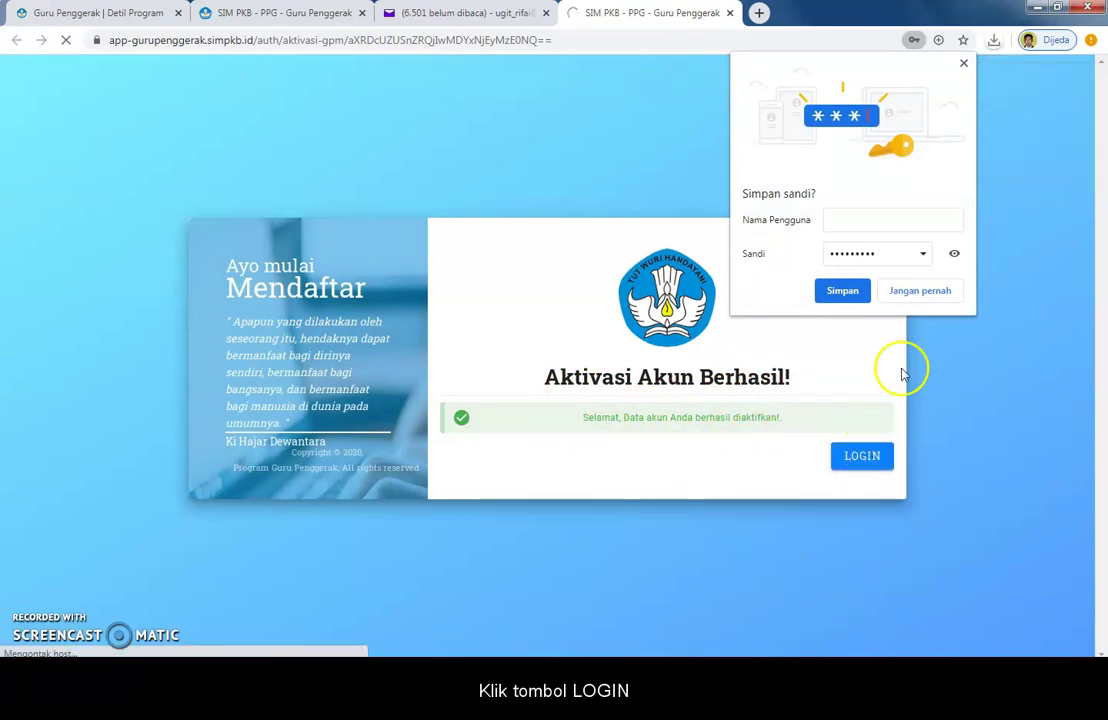
{"action": "left_click", "coordinate": [964, 66]}
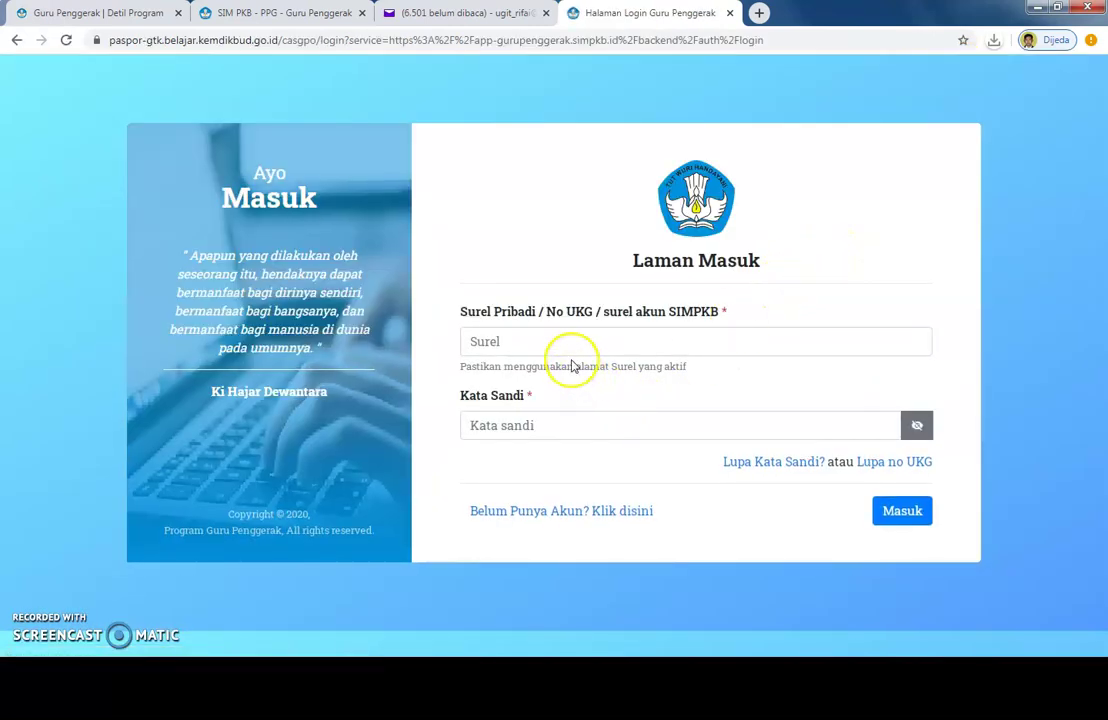
{"action": "left_click", "coordinate": [571, 353]}
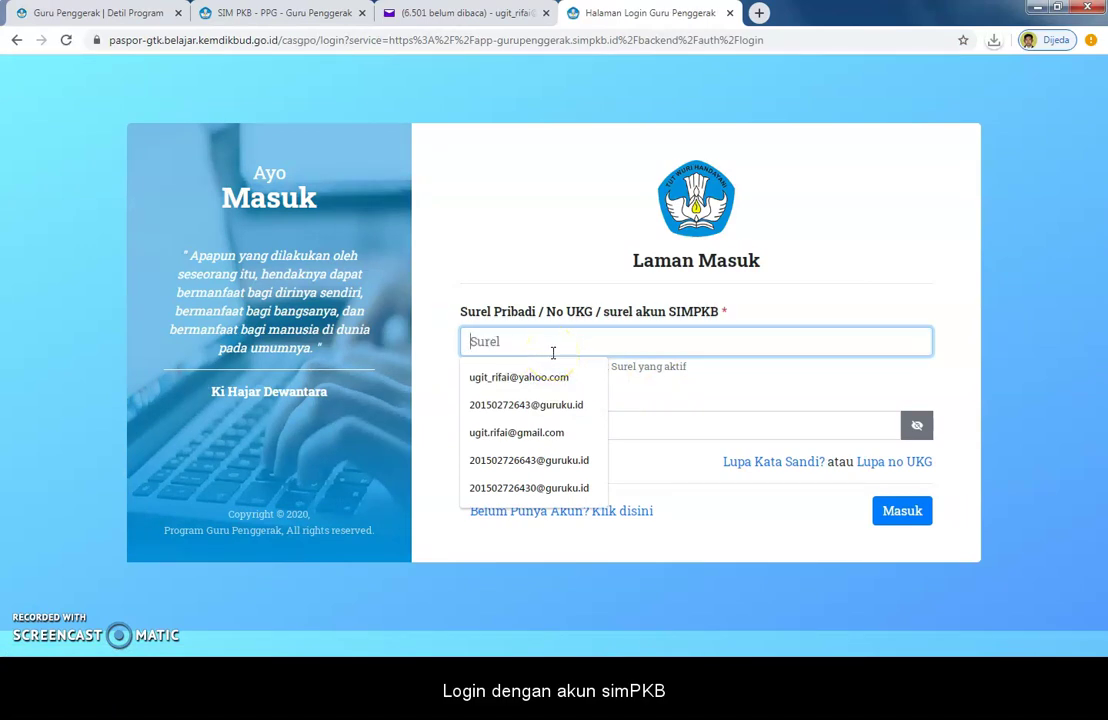
{"action": "type", "text": "2015"}
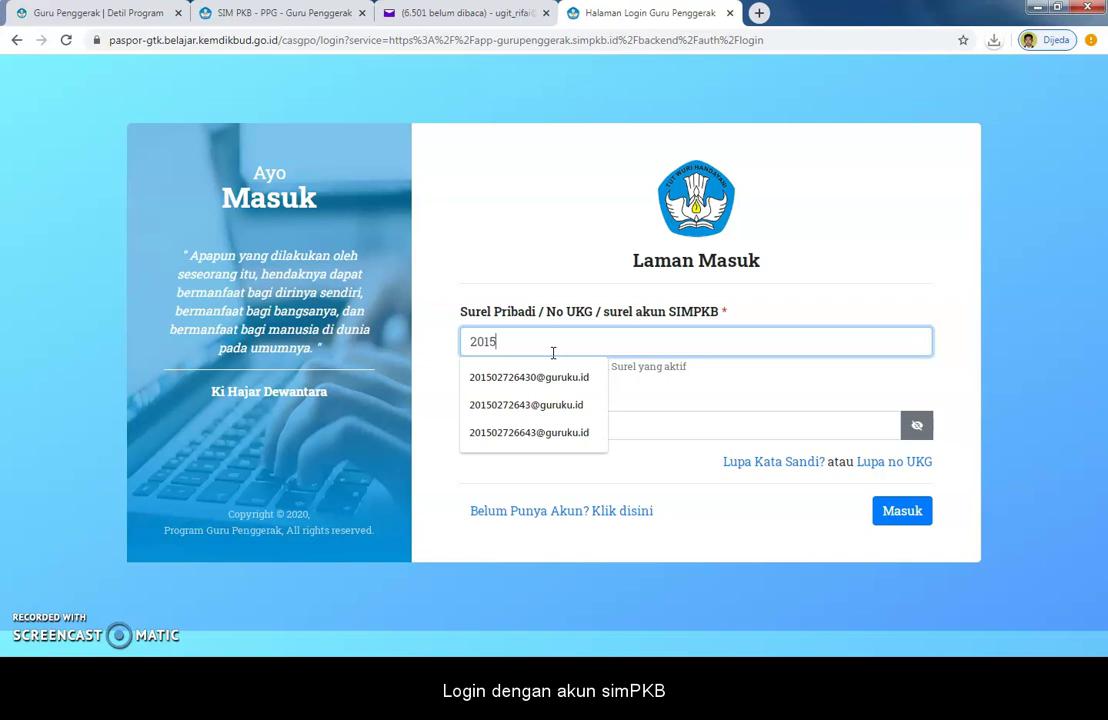
{"action": "type", "text": "02"}
{"action": "key", "text": "Down"}
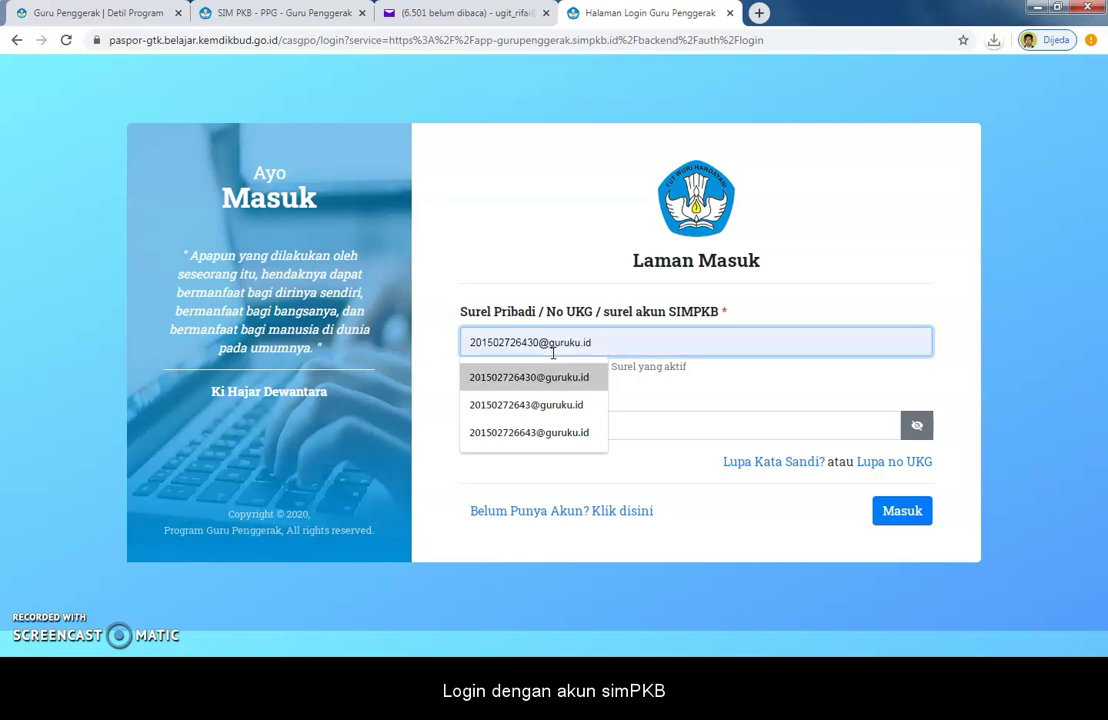
{"action": "key", "text": "Escape"}
{"action": "left_click", "coordinate": [553, 352]}
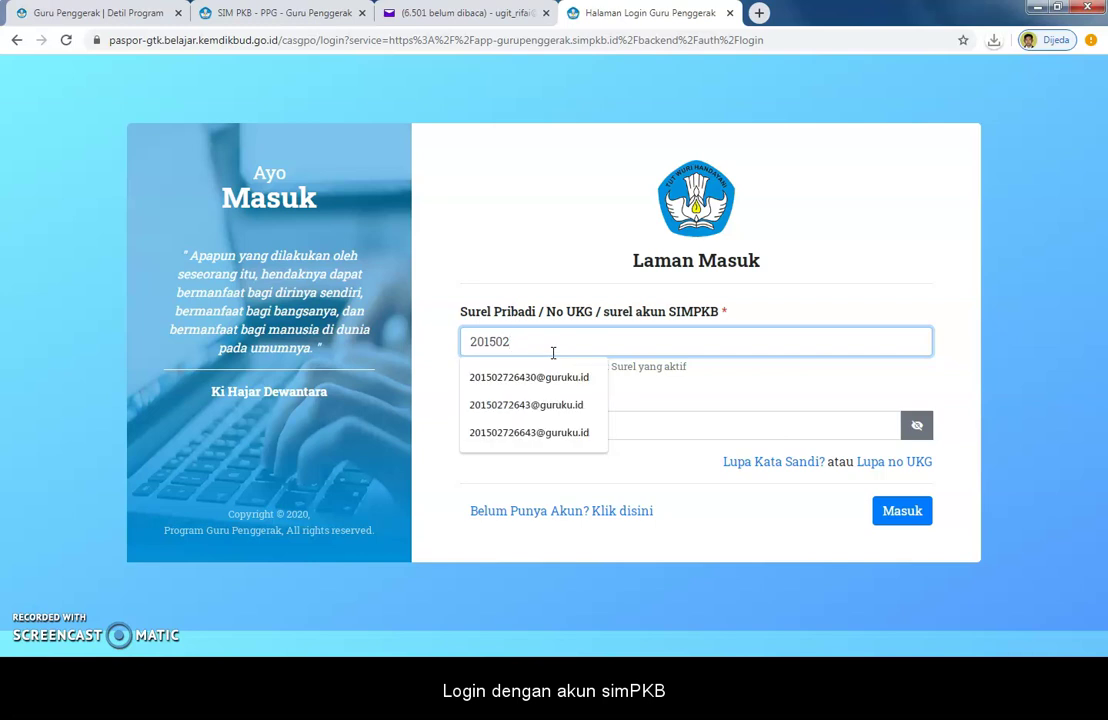
{"action": "key", "text": "Down"}
{"action": "key", "text": "Return"}
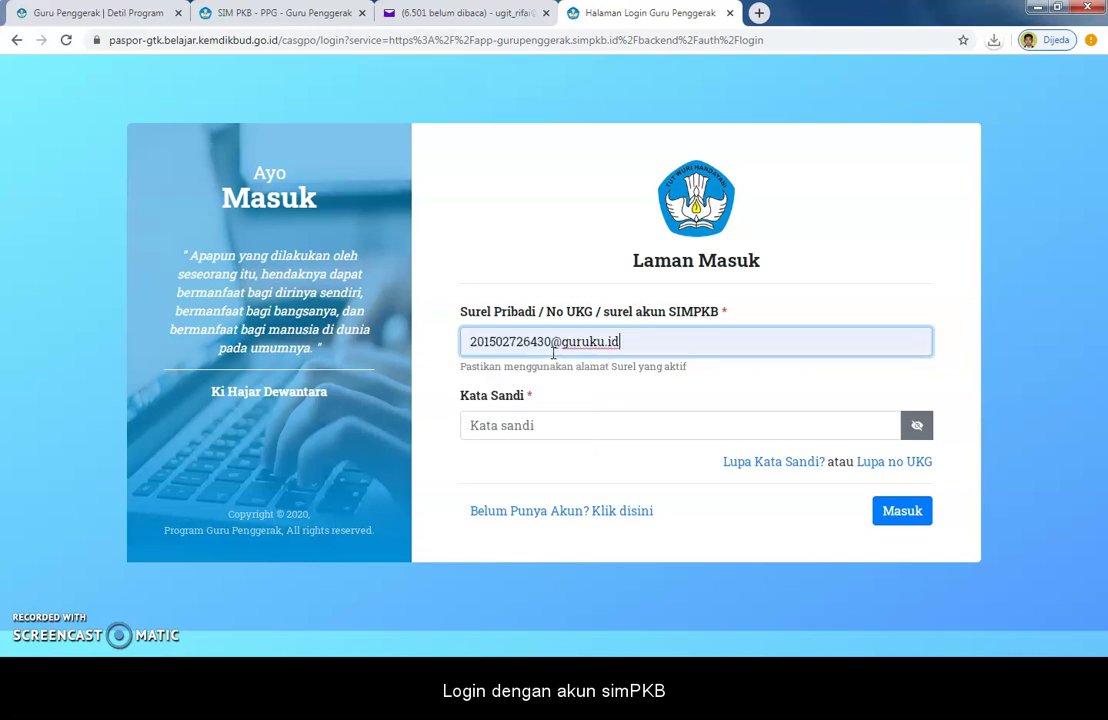
- Enter the account password and sign in to the Guru Penggerak application
{"action": "left_click", "coordinate": [535, 424]}
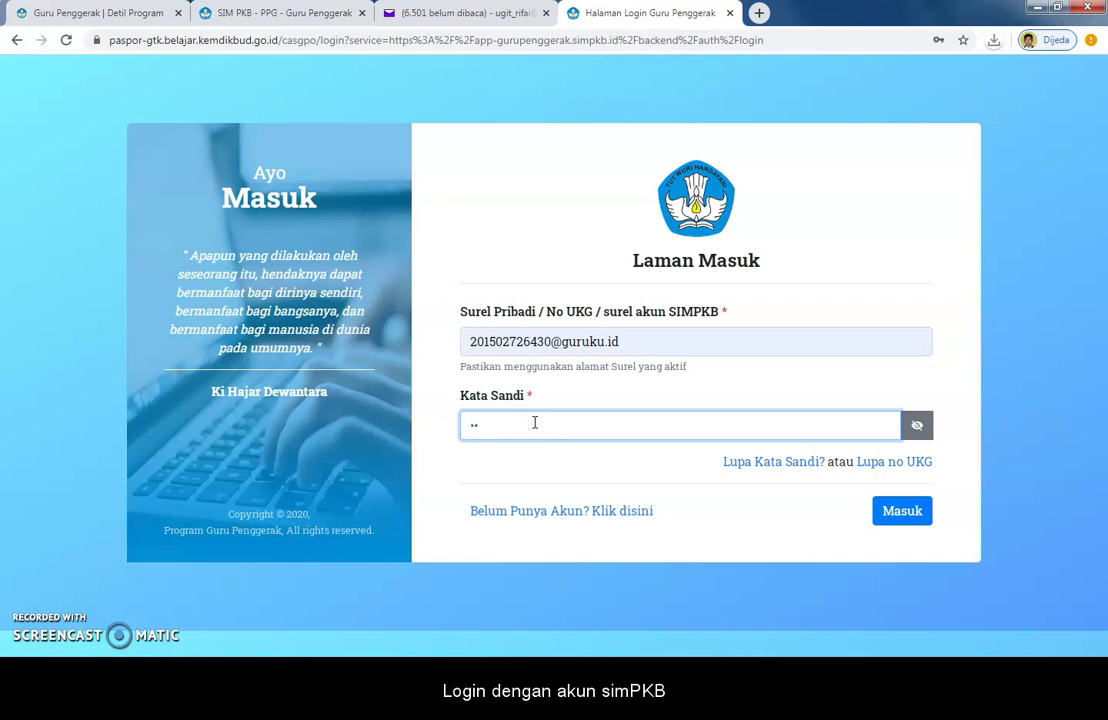
{"action": "type", "text": "*"}
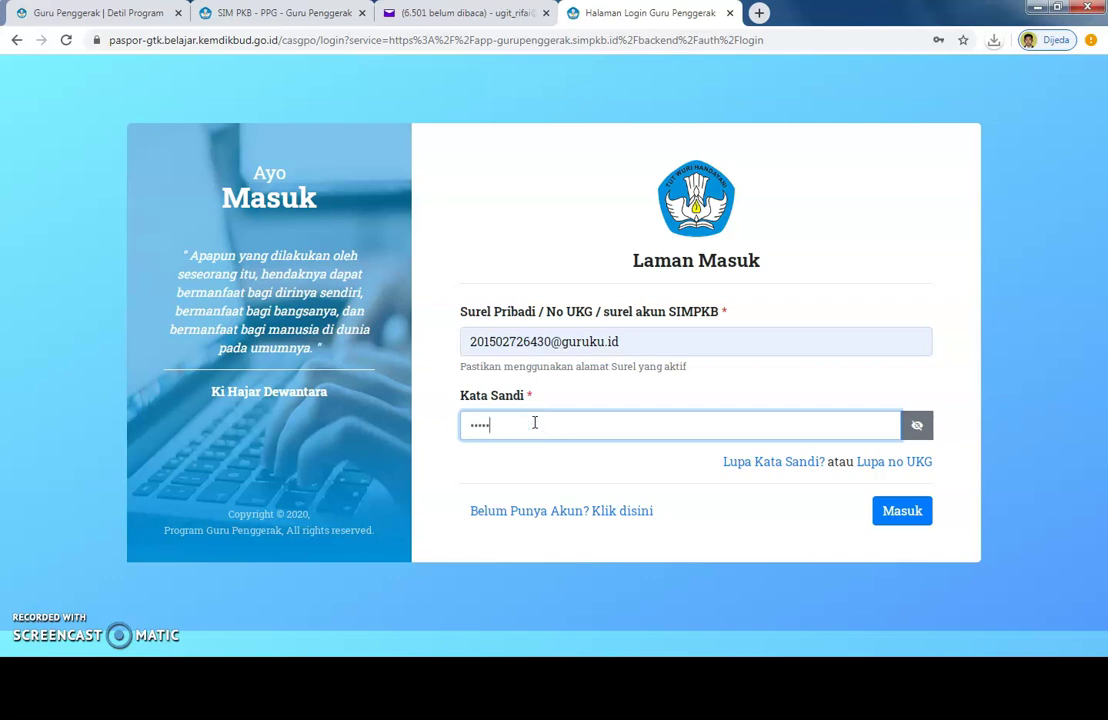
{"action": "left_click", "coordinate": [895, 521]}
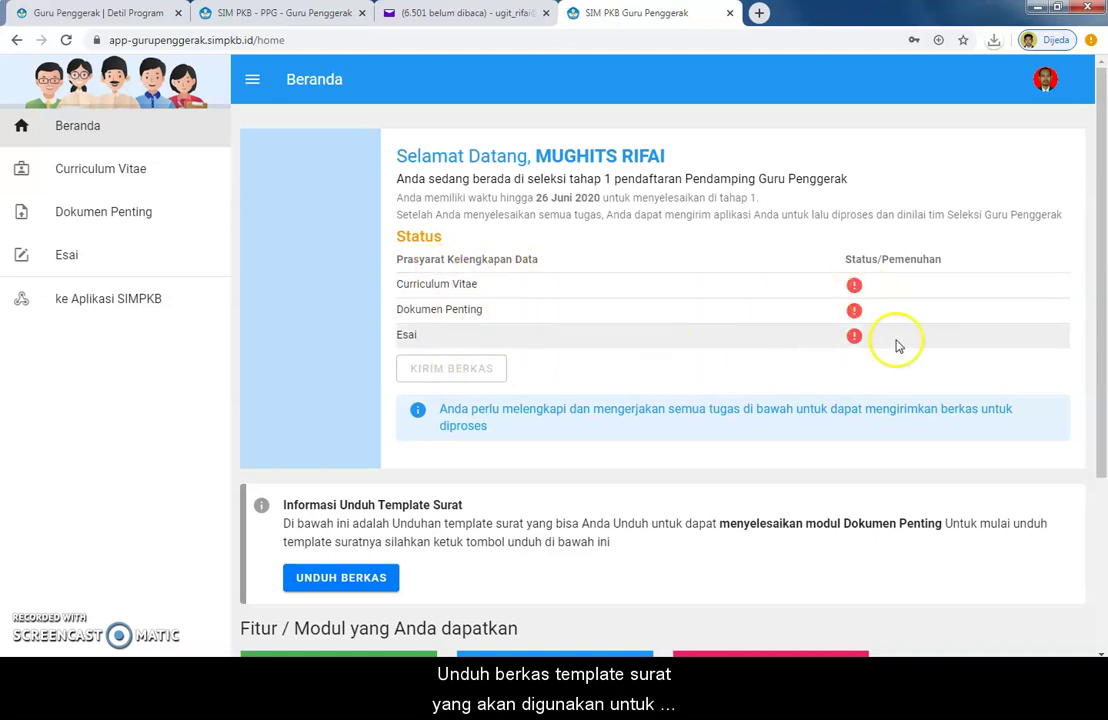
- Download the letter template files for the Dokumen Penting module and open the Curriculum Vitae module
{"action": "scroll", "coordinate": [348, 460], "scroll_direction": "down", "scroll_amount": 3}
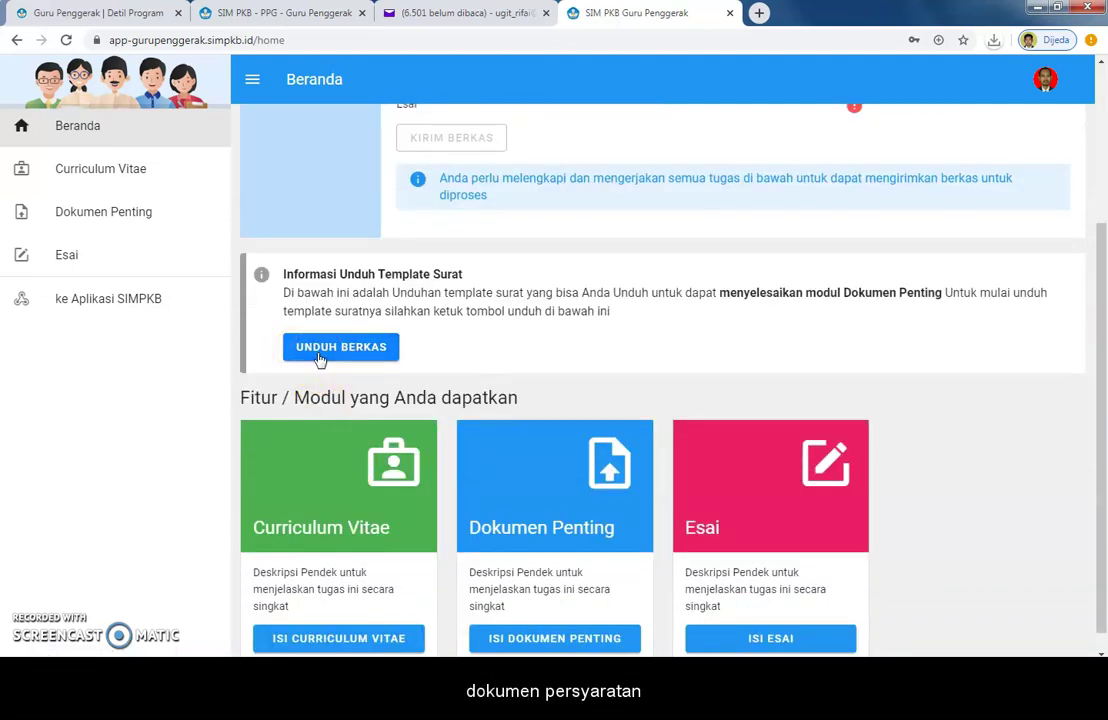
{"action": "left_click", "coordinate": [319, 357]}
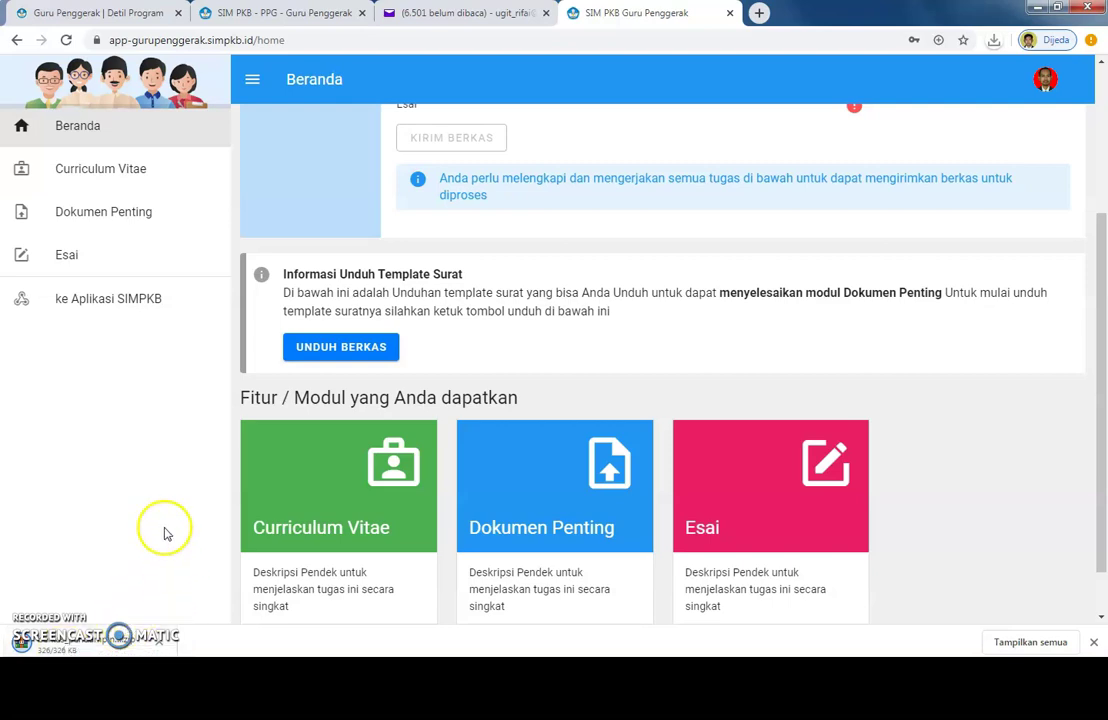
{"action": "scroll", "coordinate": [458, 340], "scroll_direction": "down", "scroll_amount": 1}
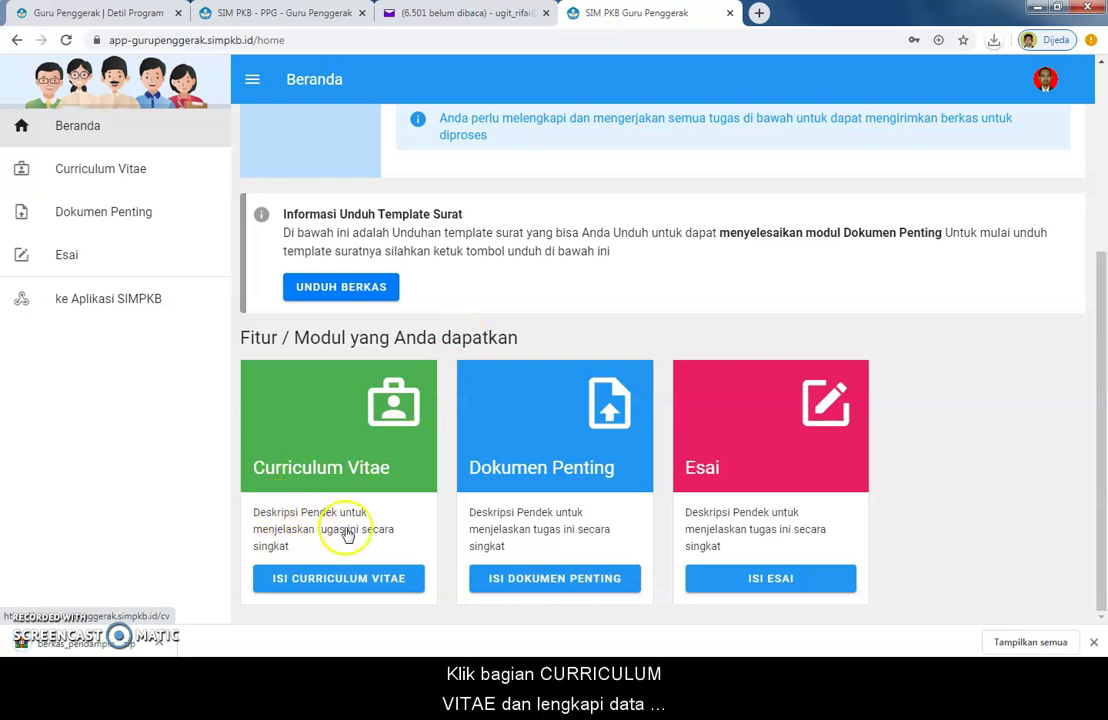
{"action": "left_click", "coordinate": [300, 579]}
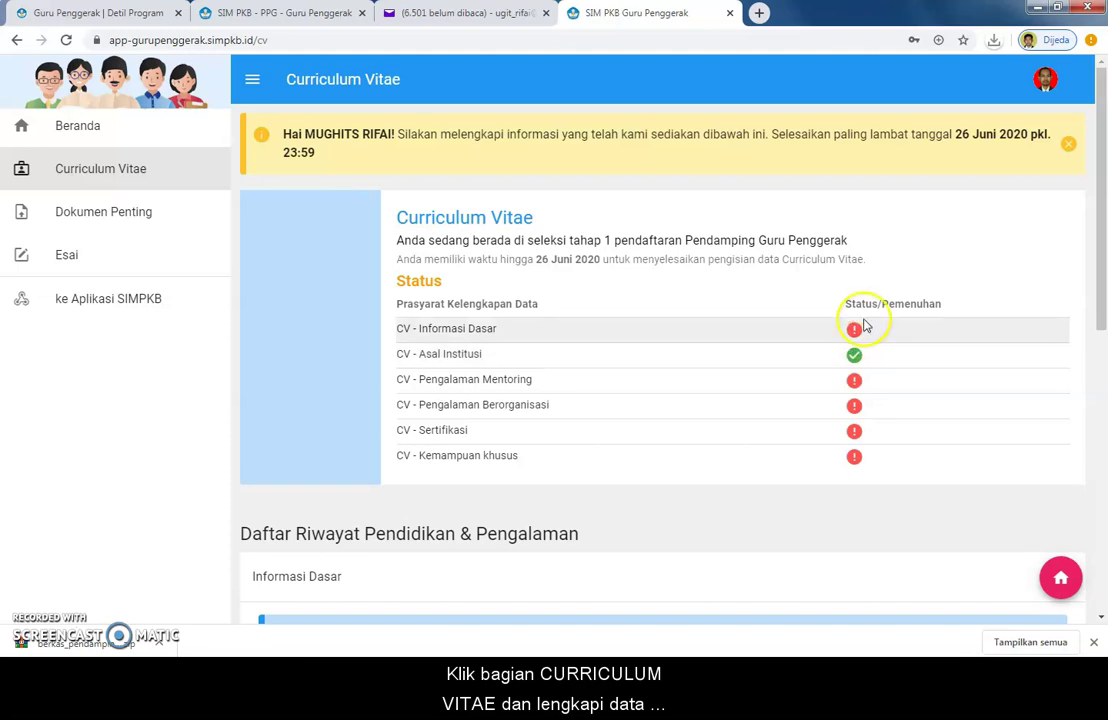
- Look through the CV sections from Informasi Dasar and Asal Institusi to Pengalaman Berorganisasi, Sertifikasi and Kemampuan khusus
{"action": "scroll", "coordinate": [856, 330], "scroll_direction": "down", "scroll_amount": 3}
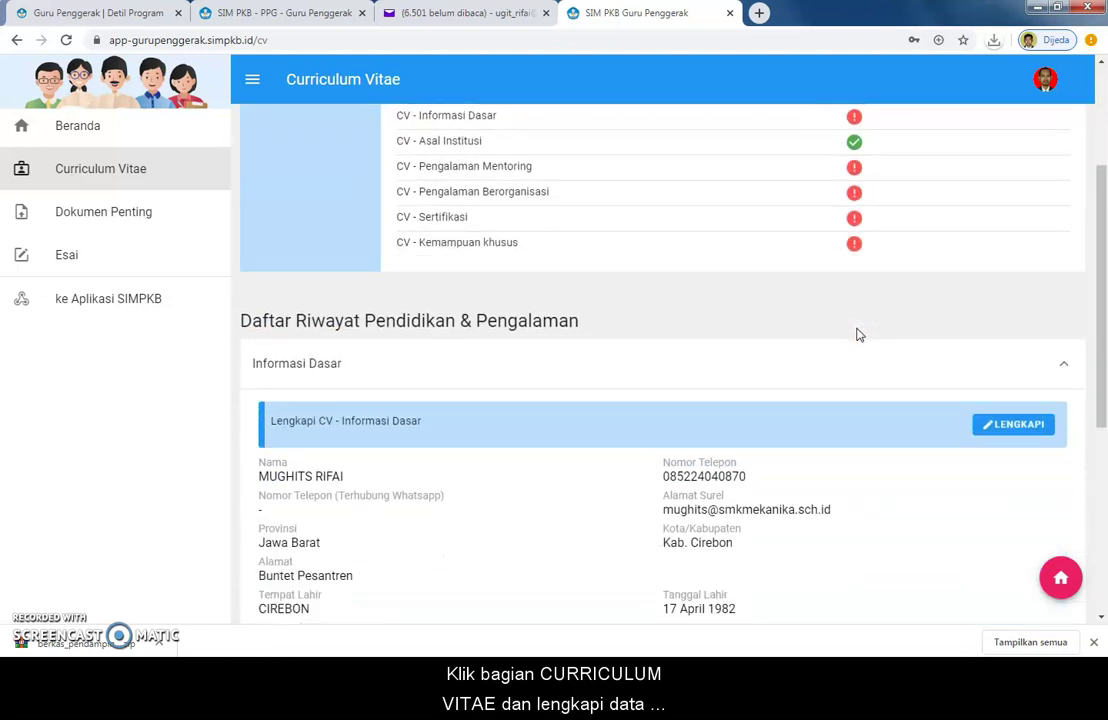
{"action": "left_click", "coordinate": [453, 345]}
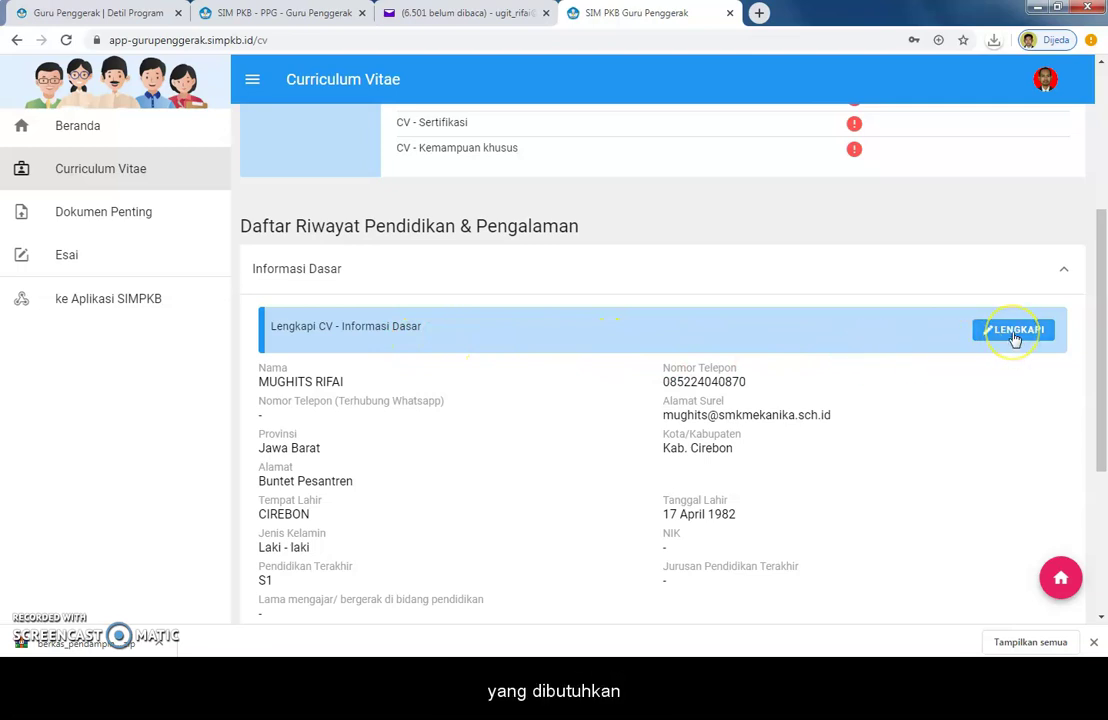
{"action": "scroll", "coordinate": [1015, 338], "scroll_direction": "down", "scroll_amount": 3}
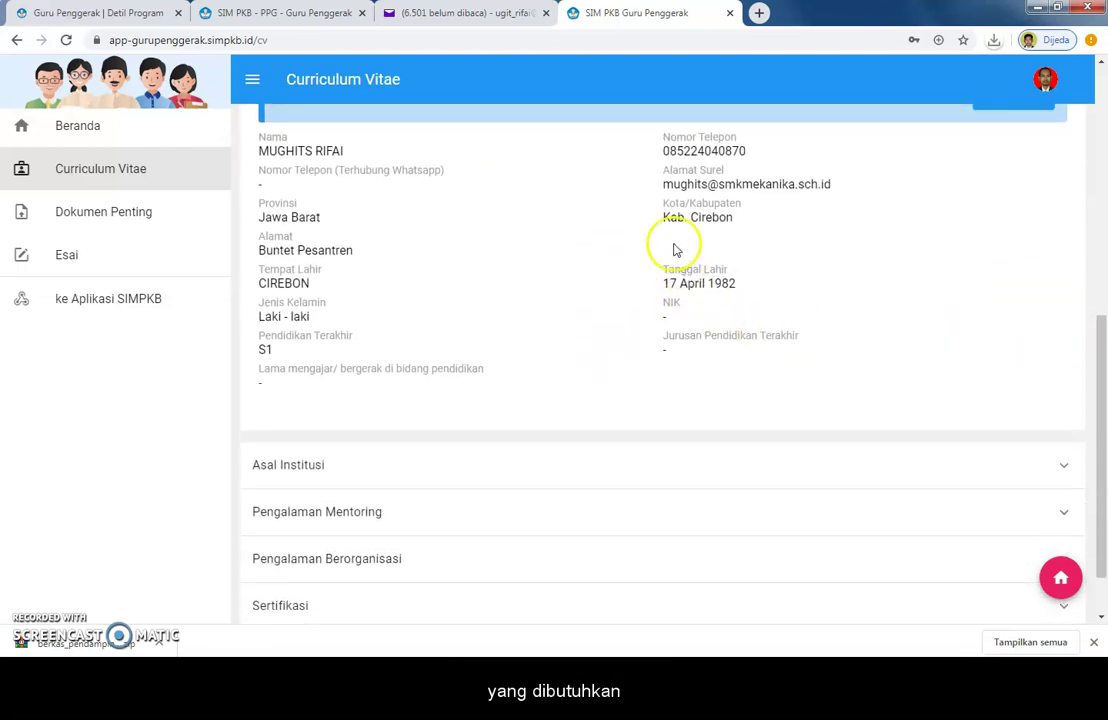
{"action": "scroll", "coordinate": [341, 248], "scroll_direction": "down", "scroll_amount": 1}
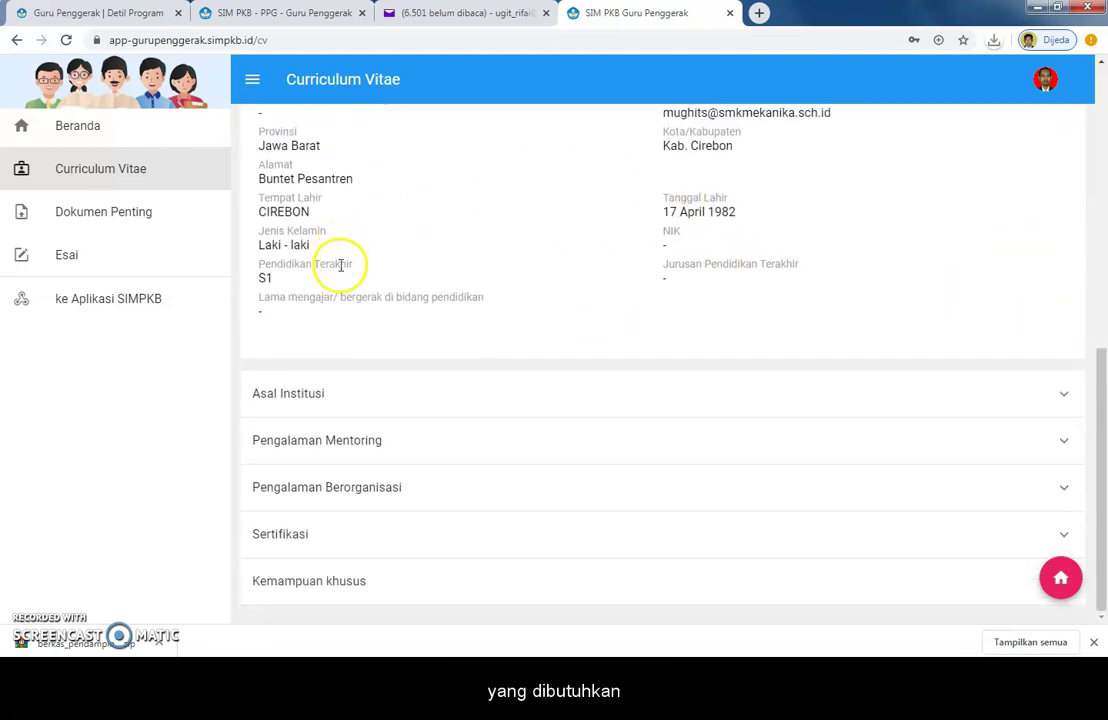
{"action": "left_click", "coordinate": [366, 388]}
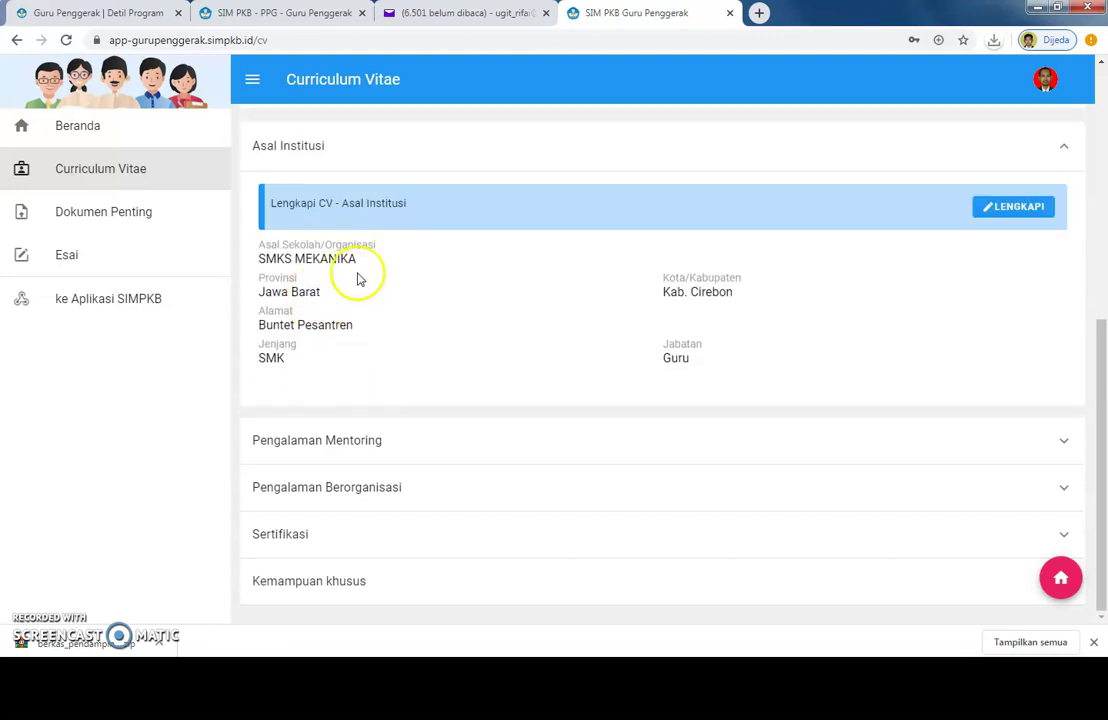
{"action": "left_click", "coordinate": [383, 443]}
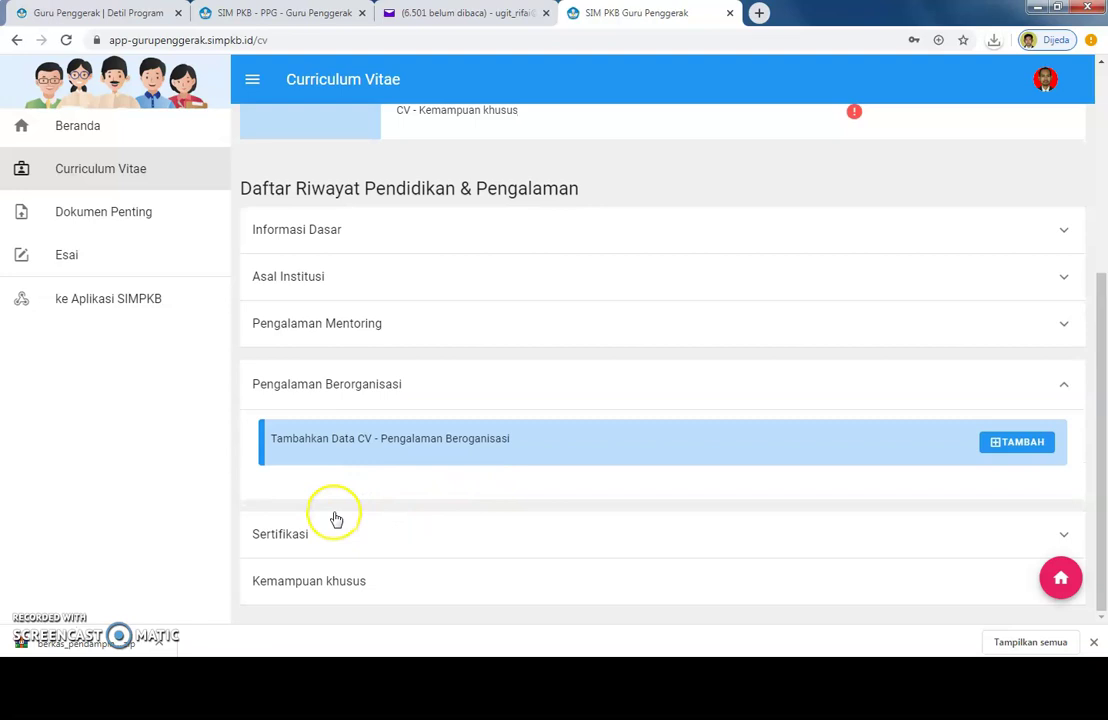
{"action": "left_click", "coordinate": [410, 545]}
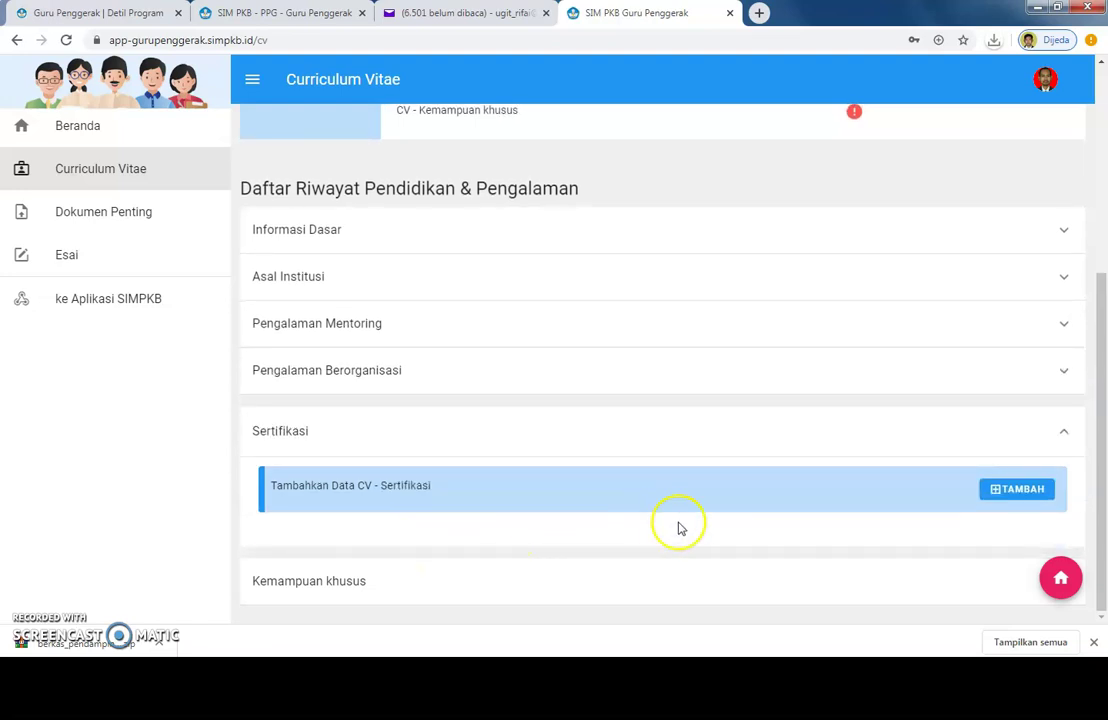
{"action": "left_click", "coordinate": [368, 580]}
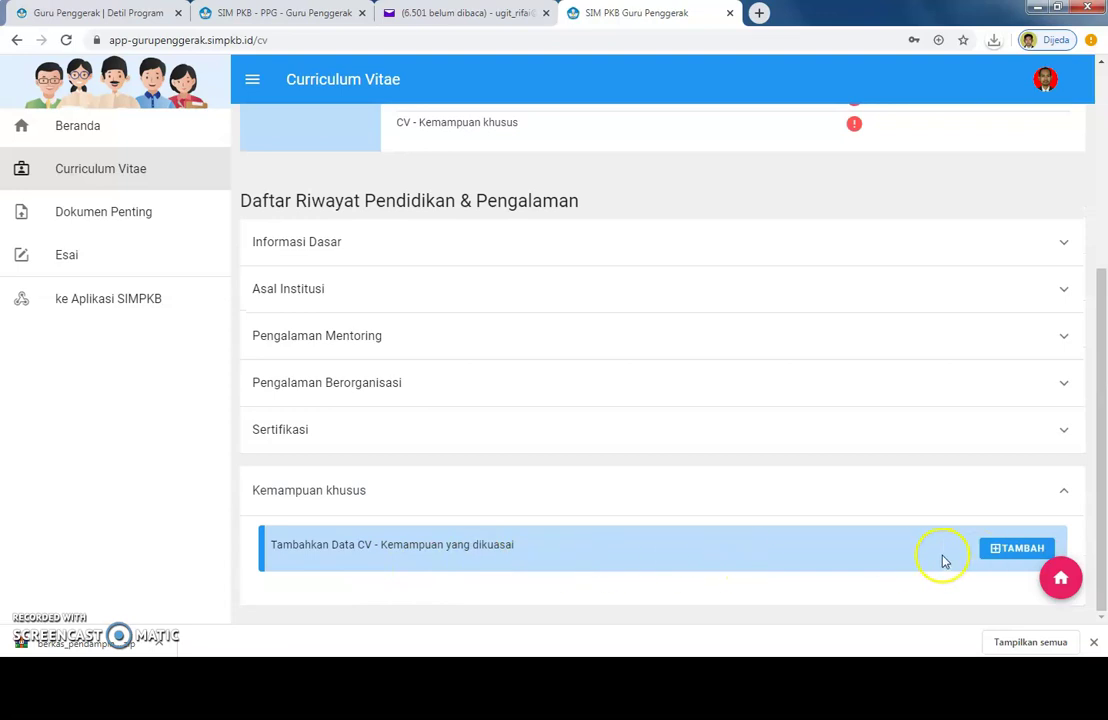
- Examine the fields of the Informasi Dasar form, try to save it unfilled, and close it
{"action": "scroll", "coordinate": [942, 562], "scroll_direction": "up", "scroll_amount": 3}
{"action": "left_click", "coordinate": [609, 541]}
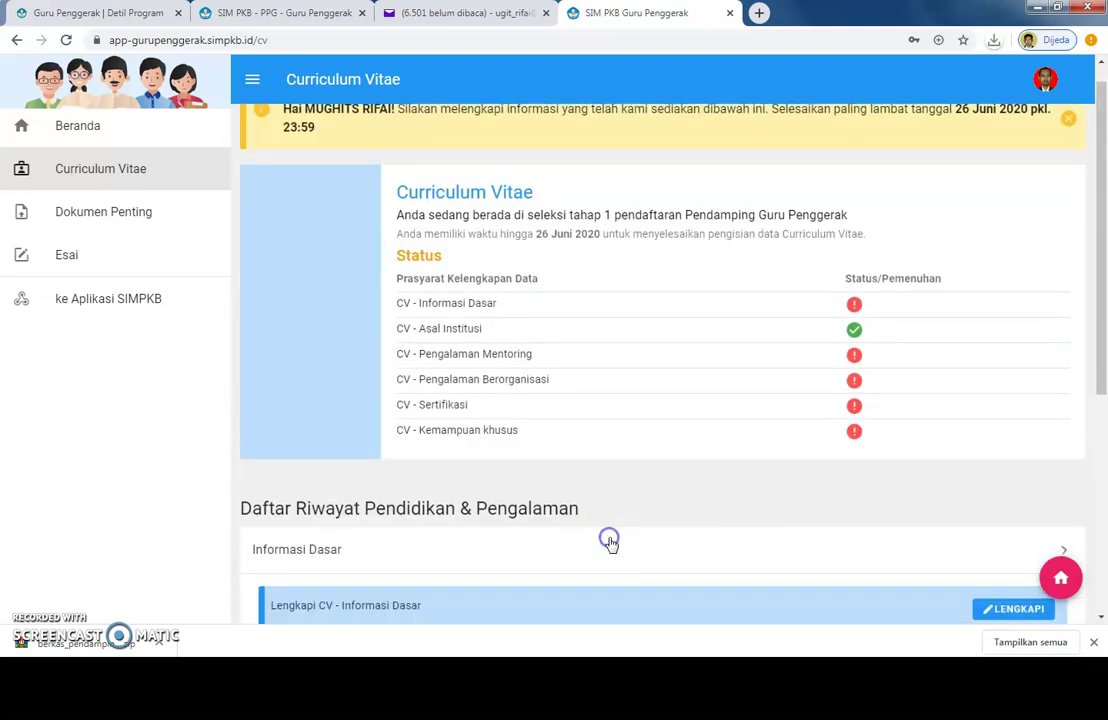
{"action": "scroll", "coordinate": [630, 544], "scroll_direction": "down", "scroll_amount": 3}
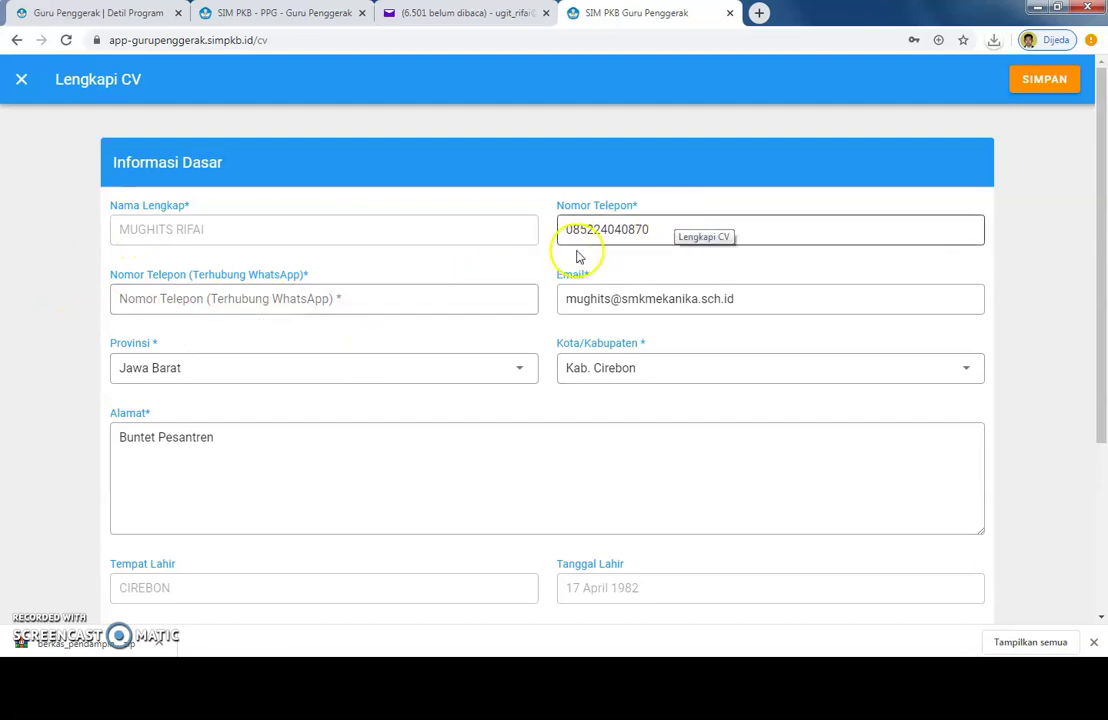
{"action": "scroll", "coordinate": [351, 502], "scroll_direction": "down", "scroll_amount": 3}
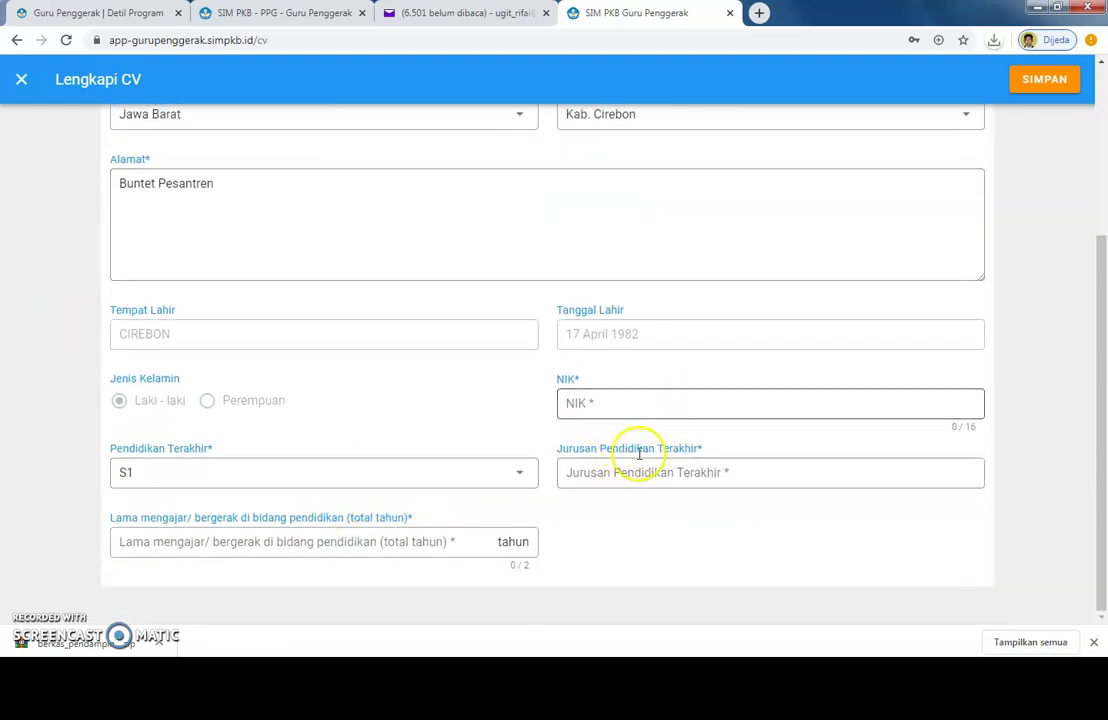
{"action": "scroll", "coordinate": [515, 425], "scroll_direction": "up", "scroll_amount": 3}
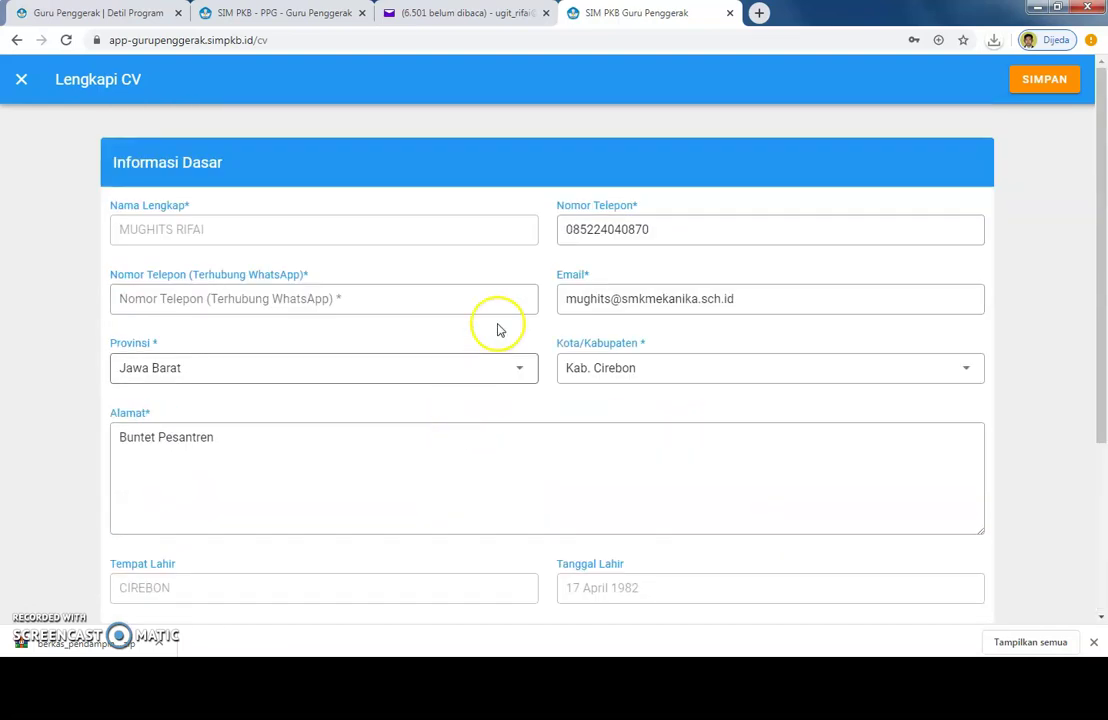
{"action": "left_click", "coordinate": [1046, 84]}
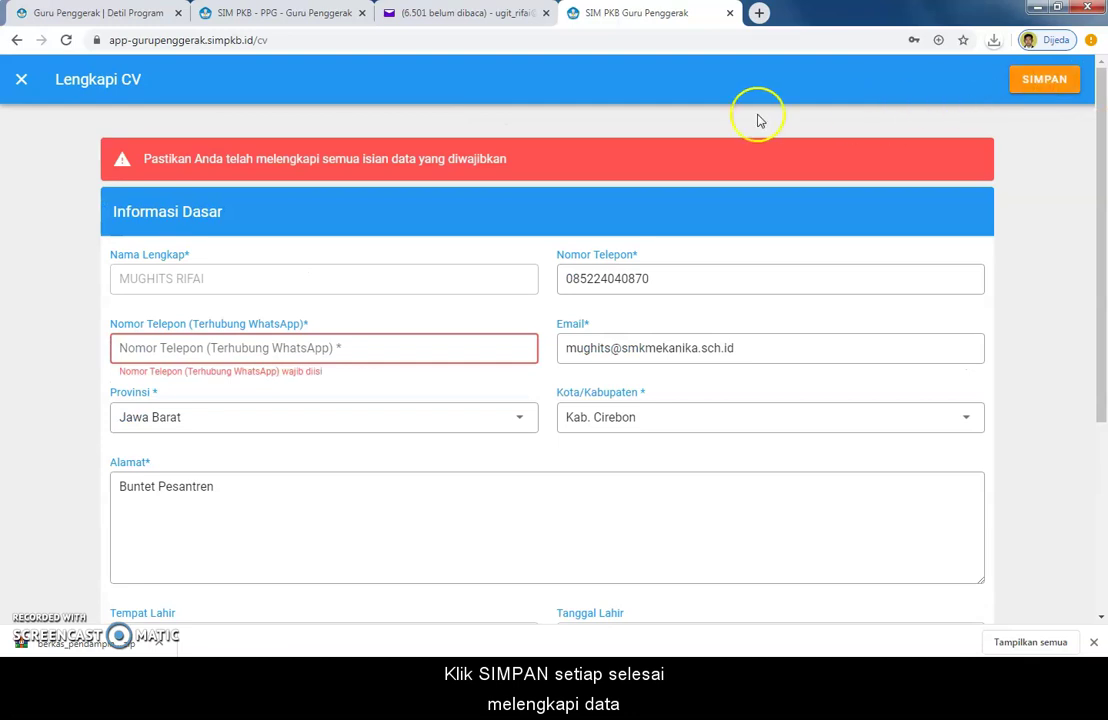
{"action": "left_click", "coordinate": [22, 79]}
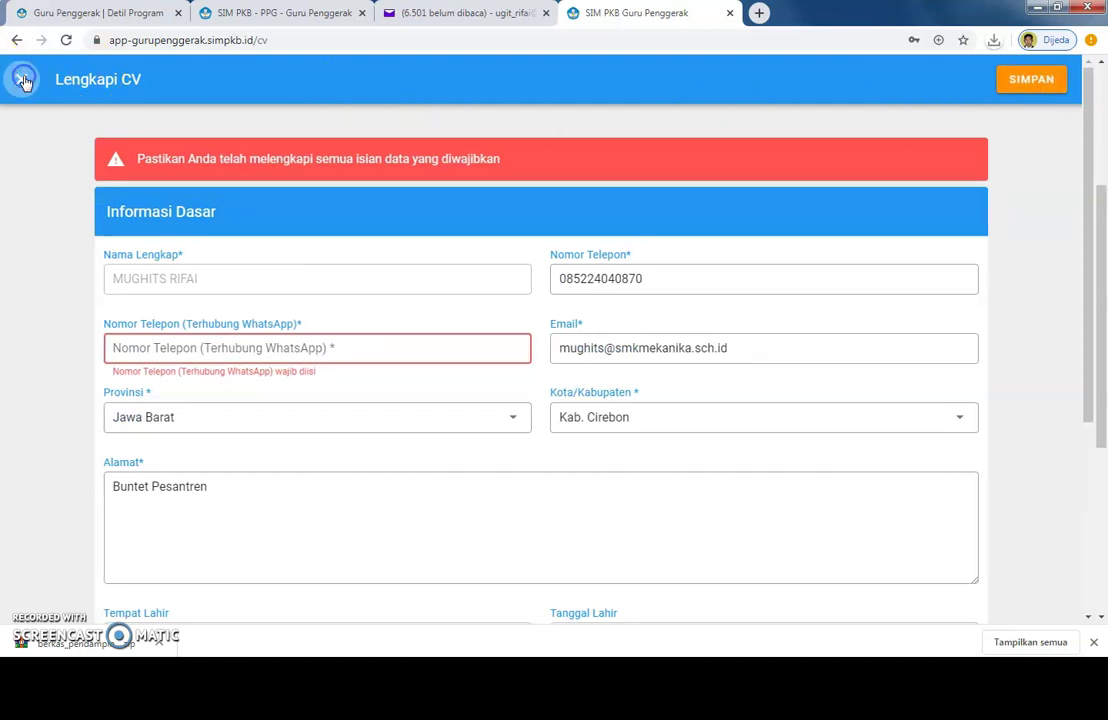
- View the form for completing the Asal Institusi section of the CV and close it without changes
{"action": "scroll", "coordinate": [697, 292], "scroll_direction": "down", "scroll_amount": 3}
{"action": "scroll", "coordinate": [703, 298], "scroll_direction": "down", "scroll_amount": 2}
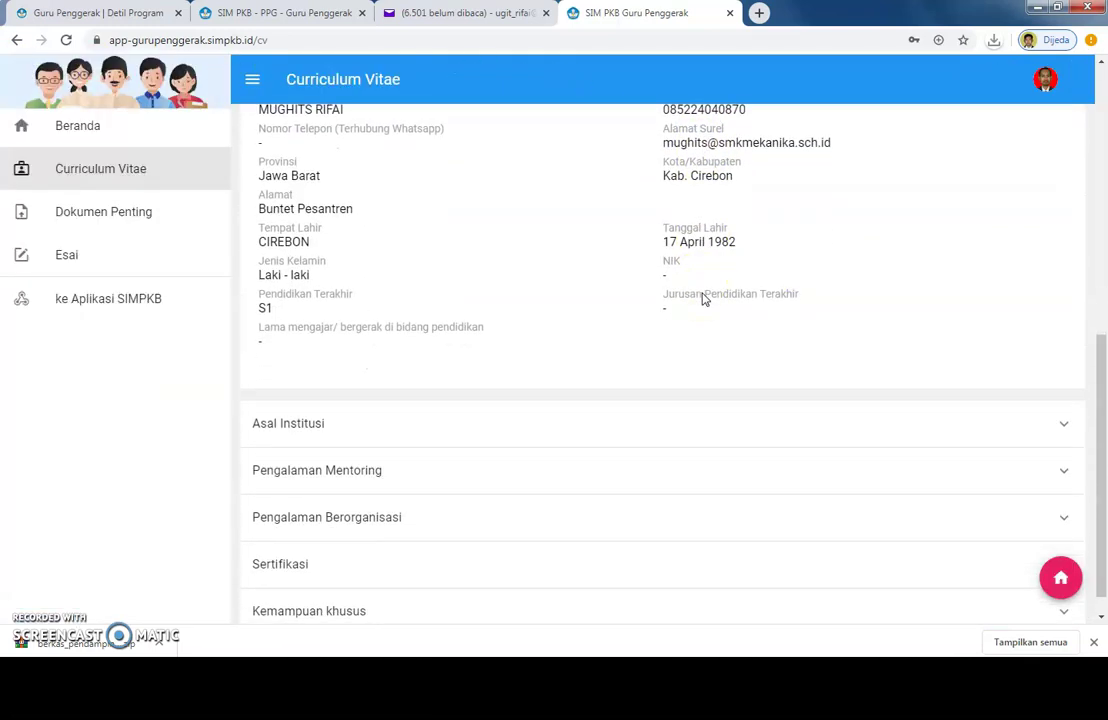
{"action": "left_click", "coordinate": [769, 390]}
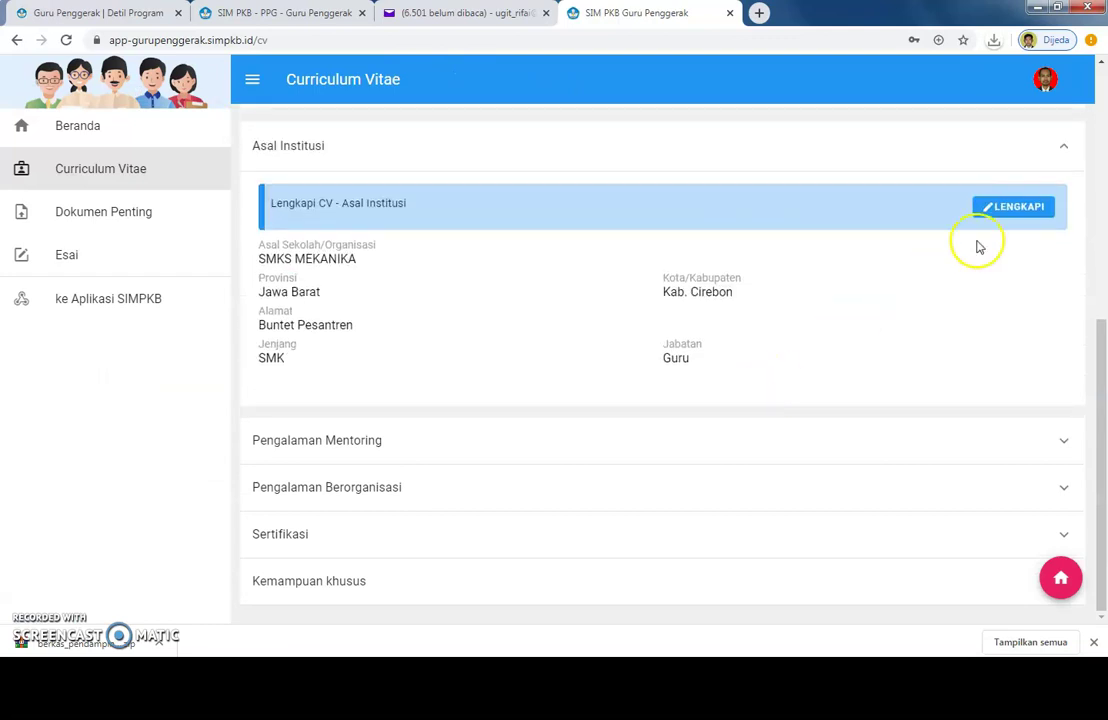
{"action": "left_click", "coordinate": [1010, 207]}
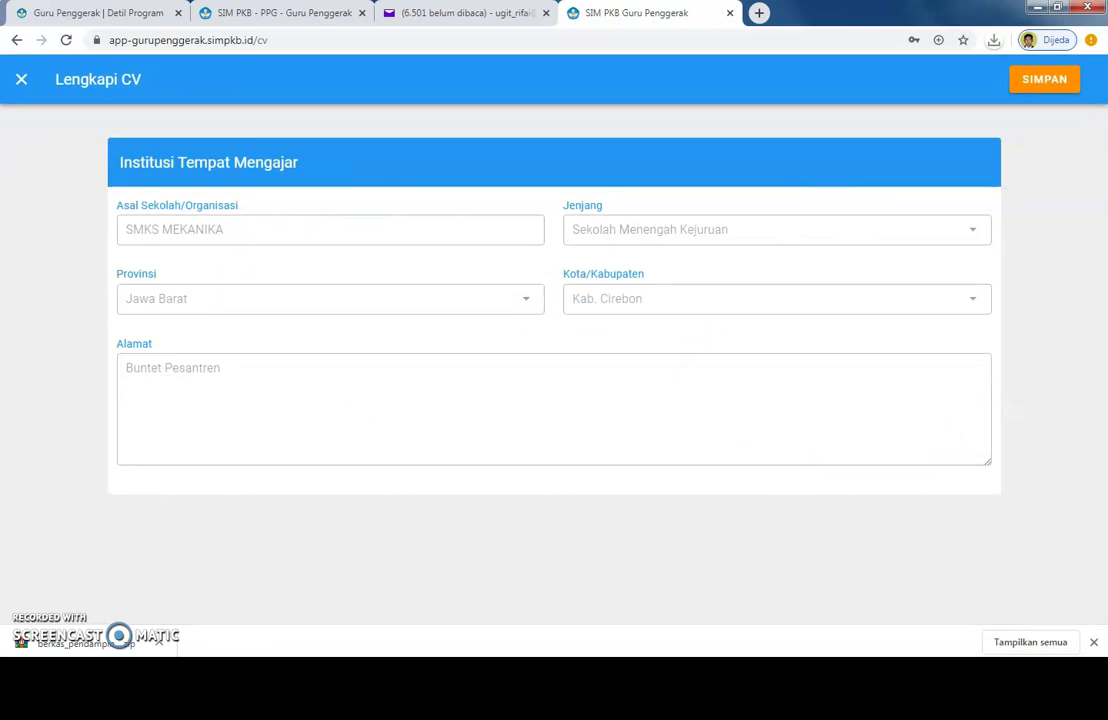
{"action": "left_click", "coordinate": [20, 82]}
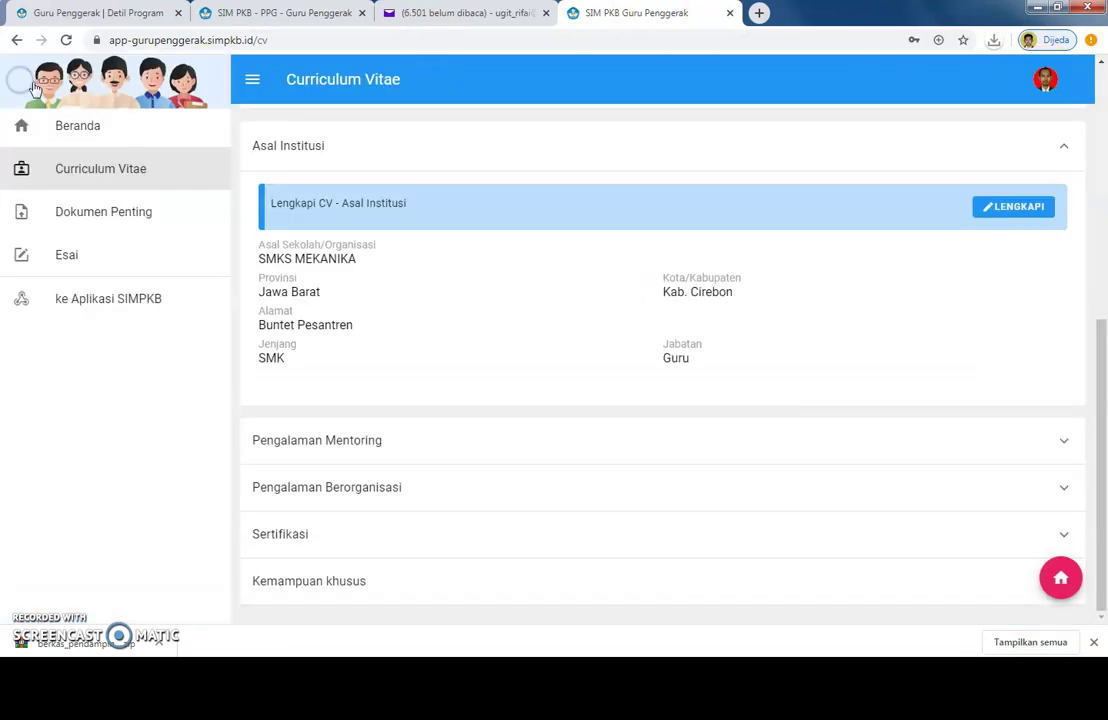
- Open the form for adding mentoring activities in the CV's Pengalaman Mentoring section
{"action": "left_click", "coordinate": [352, 485]}
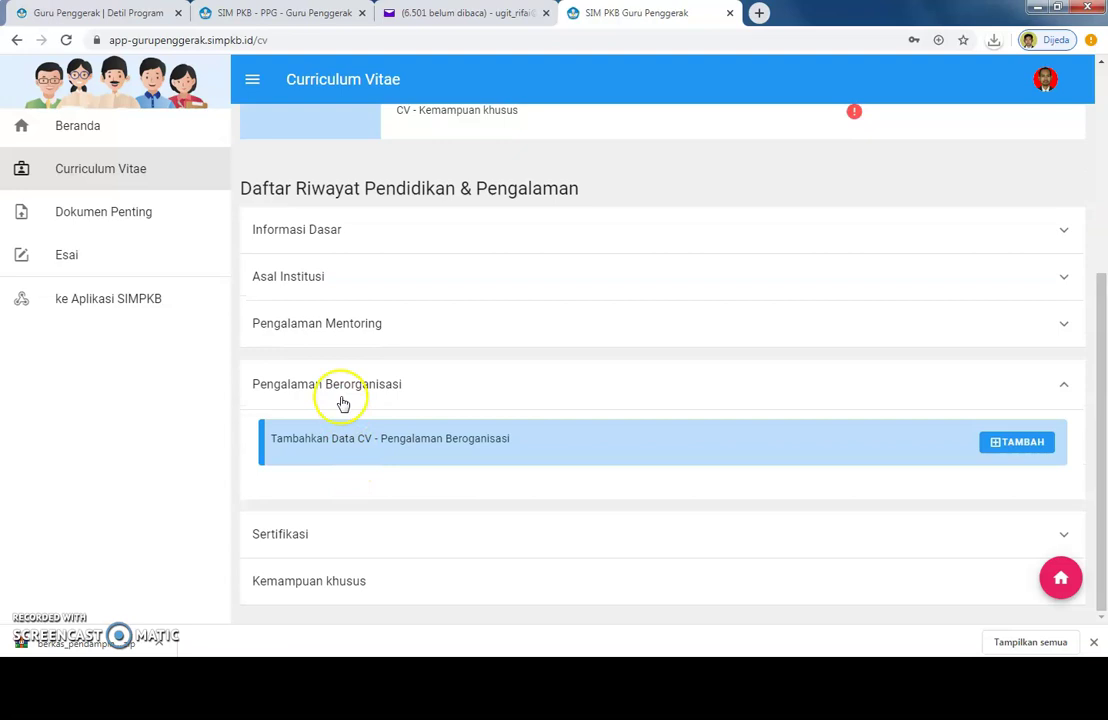
{"action": "left_click", "coordinate": [343, 330]}
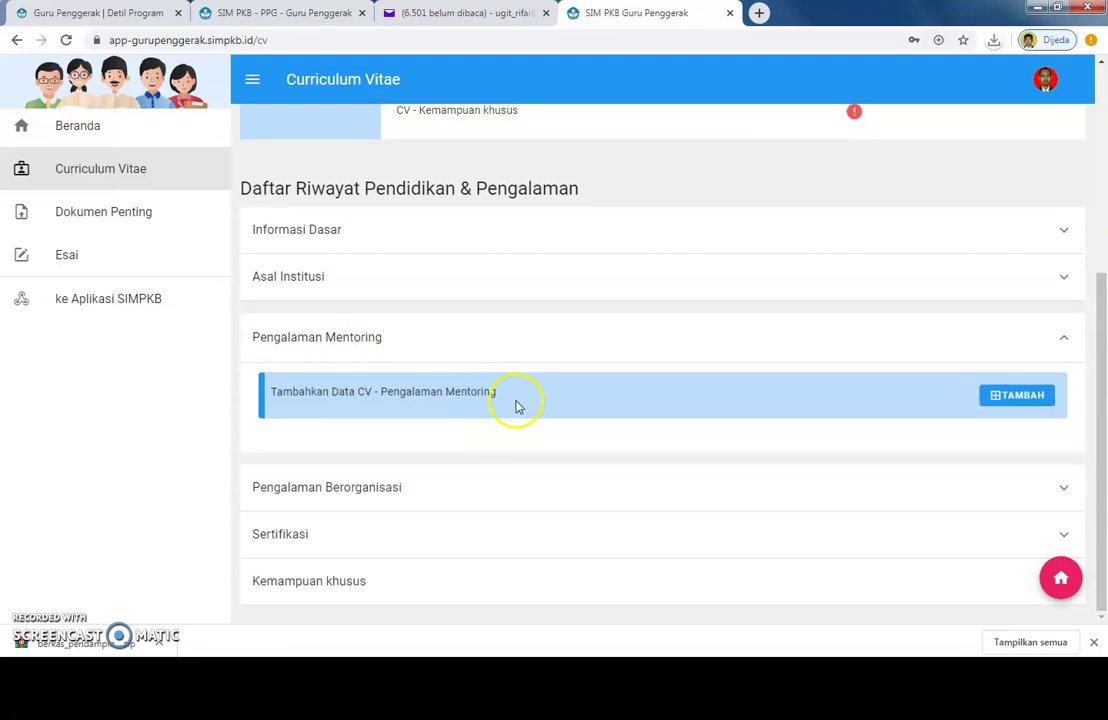
{"action": "left_click", "coordinate": [994, 396]}
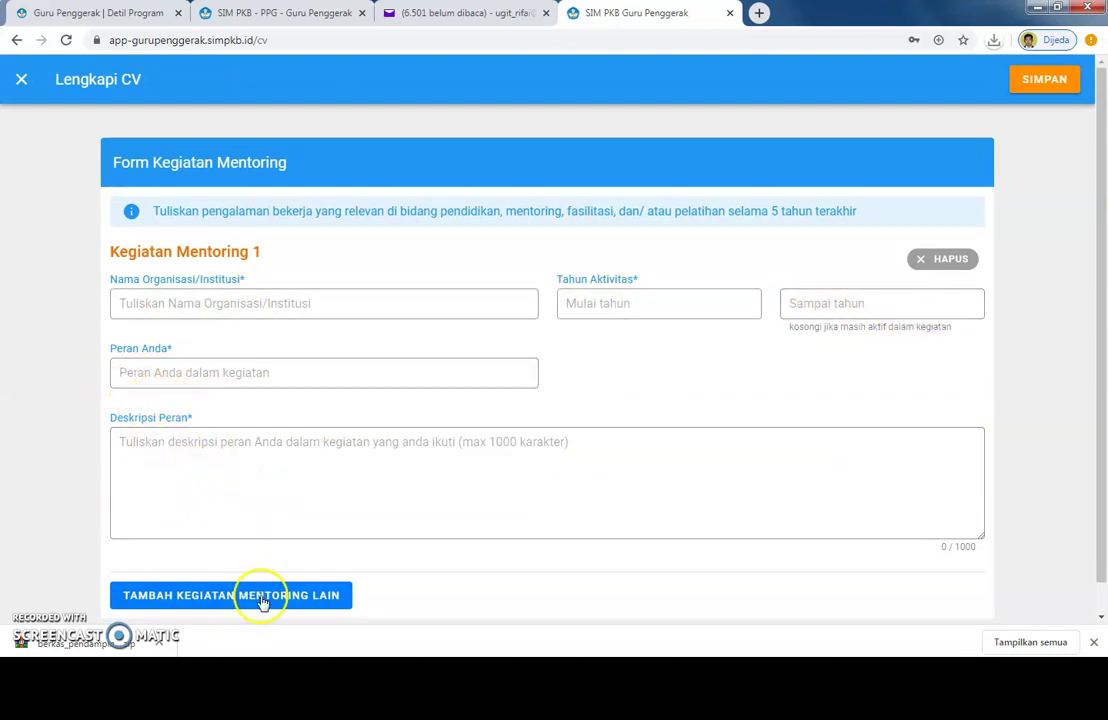
- Add a second blank activity entry to the Kegiatan Mentoring form, review its fields, and close the form without saving
{"action": "scroll", "coordinate": [584, 495], "scroll_direction": "down", "scroll_amount": 1}
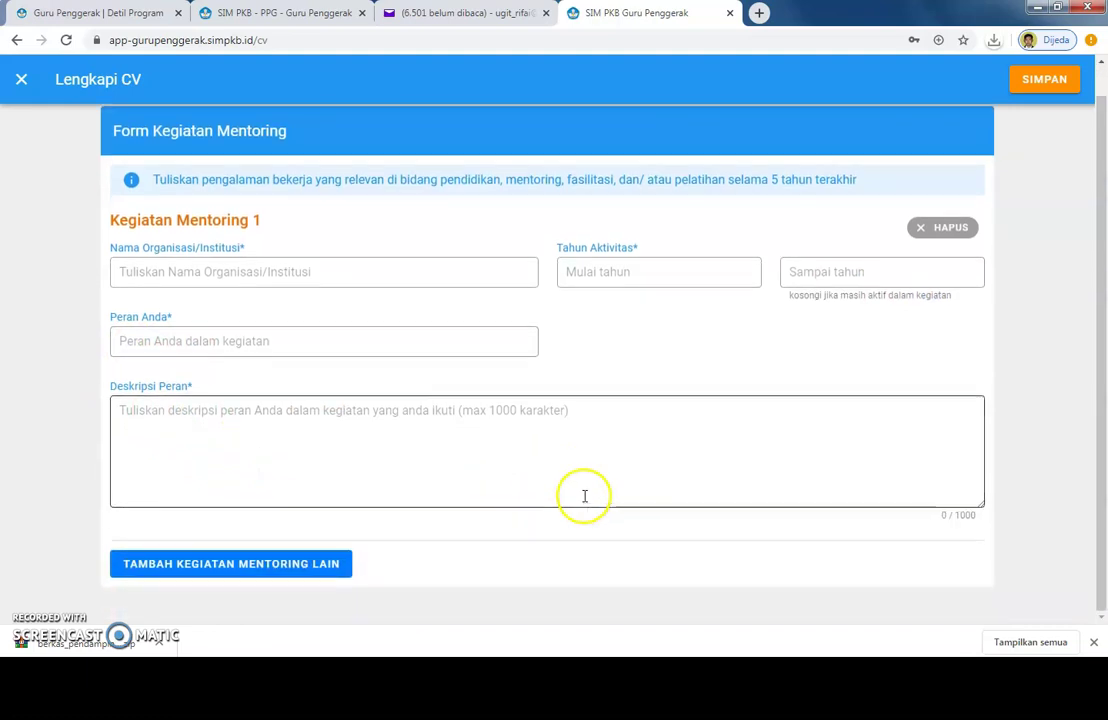
{"action": "left_click", "coordinate": [203, 571]}
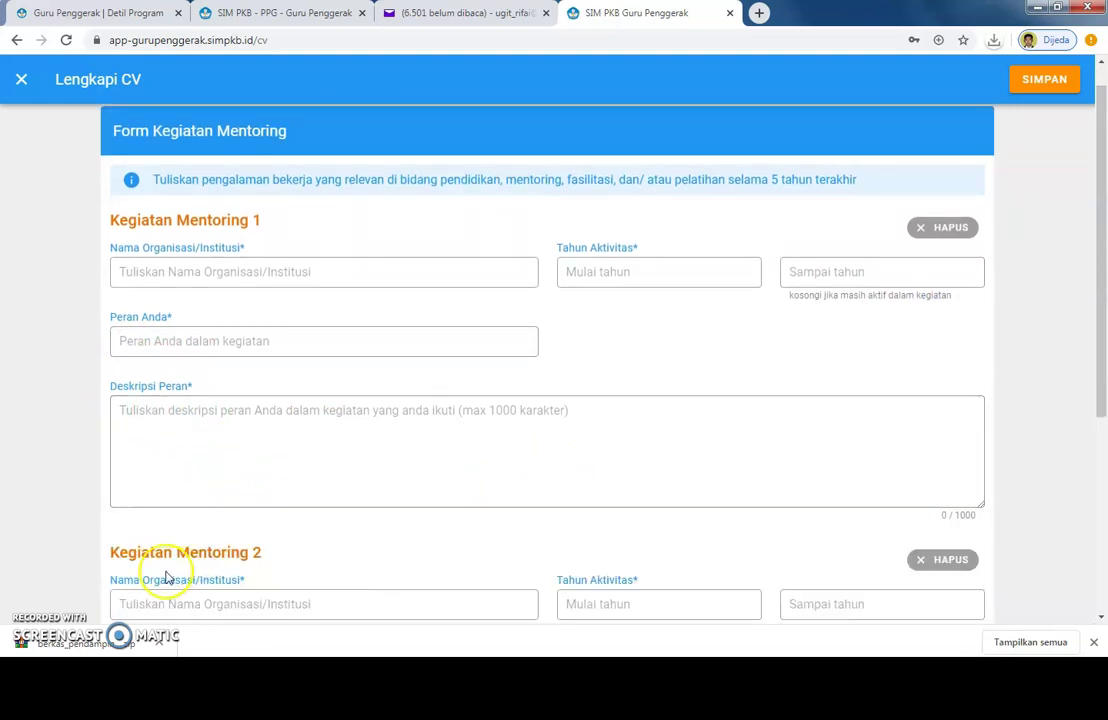
{"action": "scroll", "coordinate": [166, 577], "scroll_direction": "down", "scroll_amount": 3}
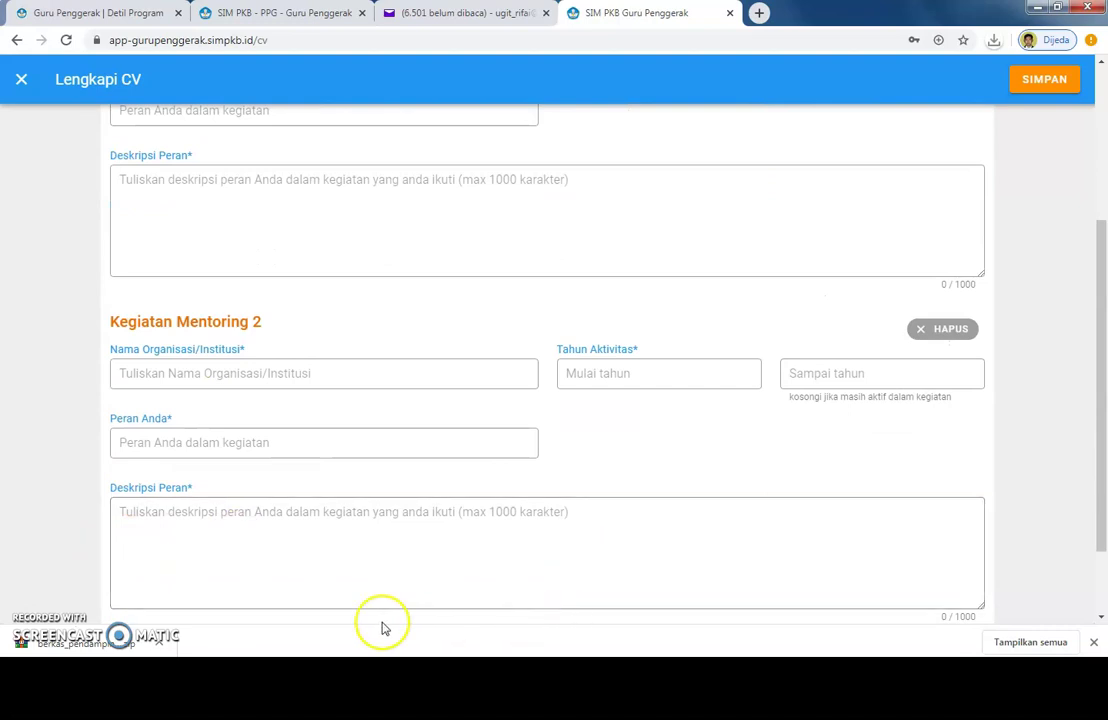
{"action": "scroll", "coordinate": [193, 230], "scroll_direction": "up", "scroll_amount": 4}
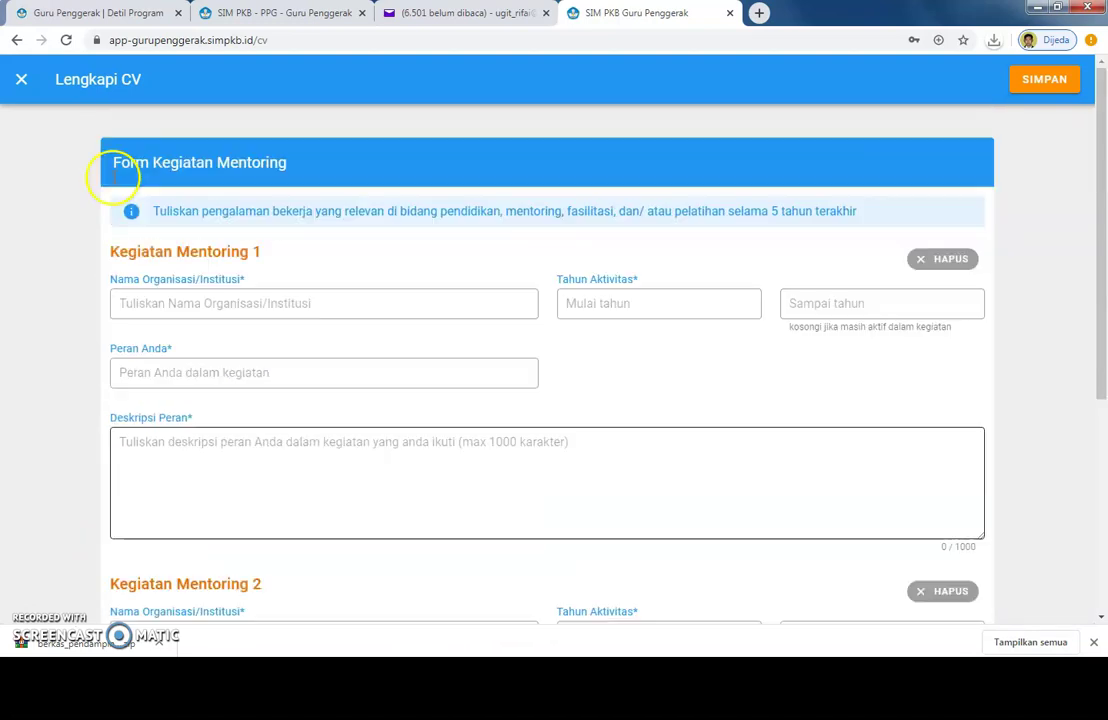
{"action": "left_click", "coordinate": [25, 80]}
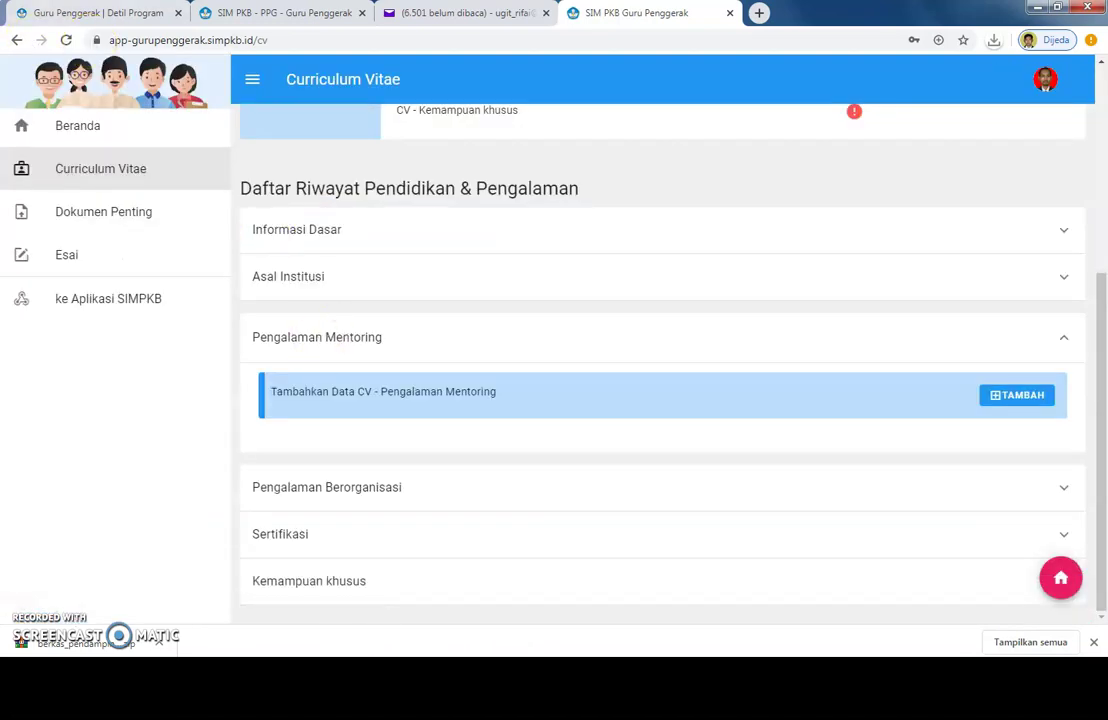
- View the Pengalaman Berorganisasi form with a second blank organisation entry added, and close it without saving
{"action": "left_click", "coordinate": [310, 490]}
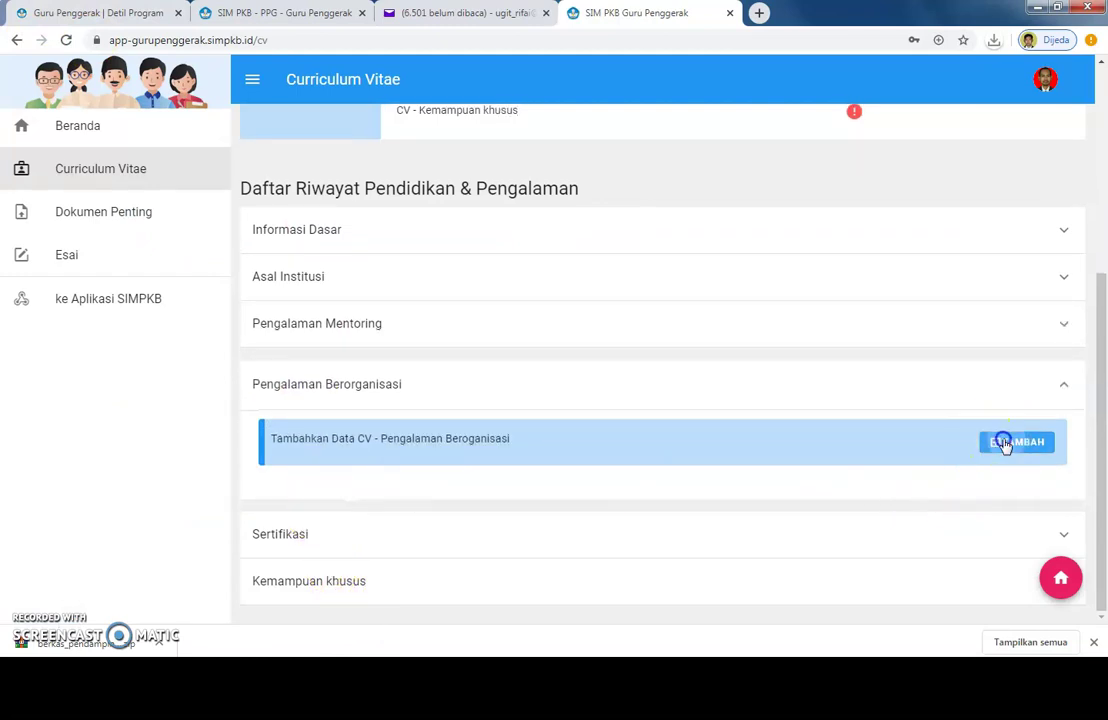
{"action": "left_click", "coordinate": [1005, 445]}
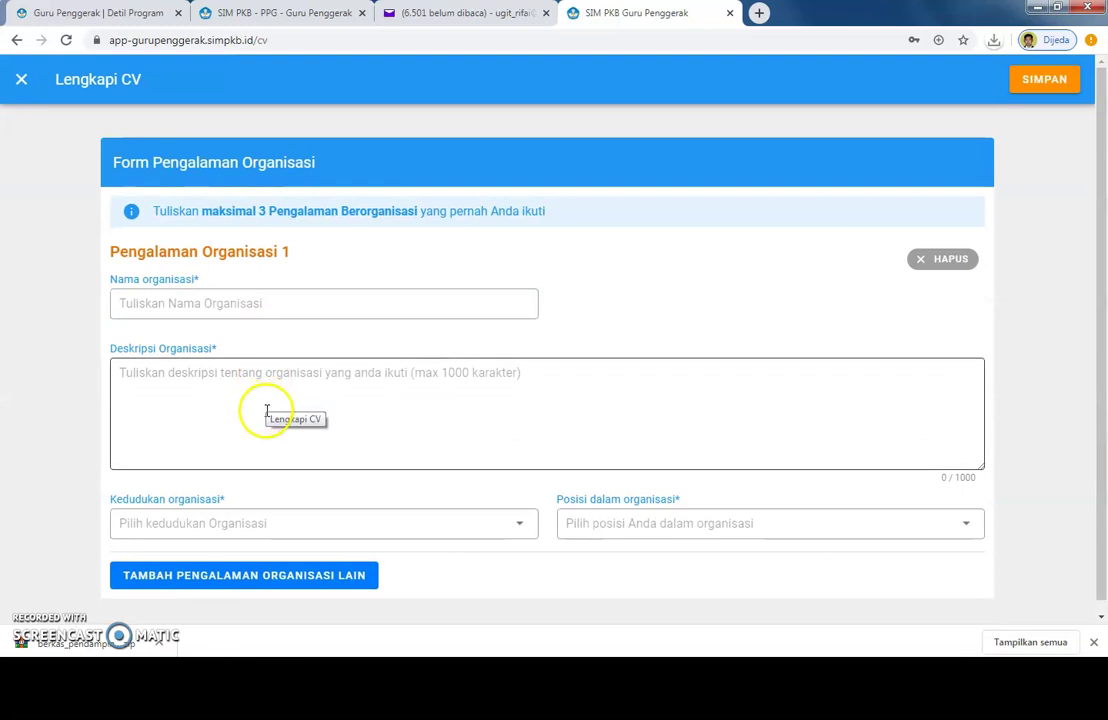
{"action": "left_click", "coordinate": [282, 578]}
{"action": "scroll", "coordinate": [280, 580], "scroll_direction": "down", "scroll_amount": 2}
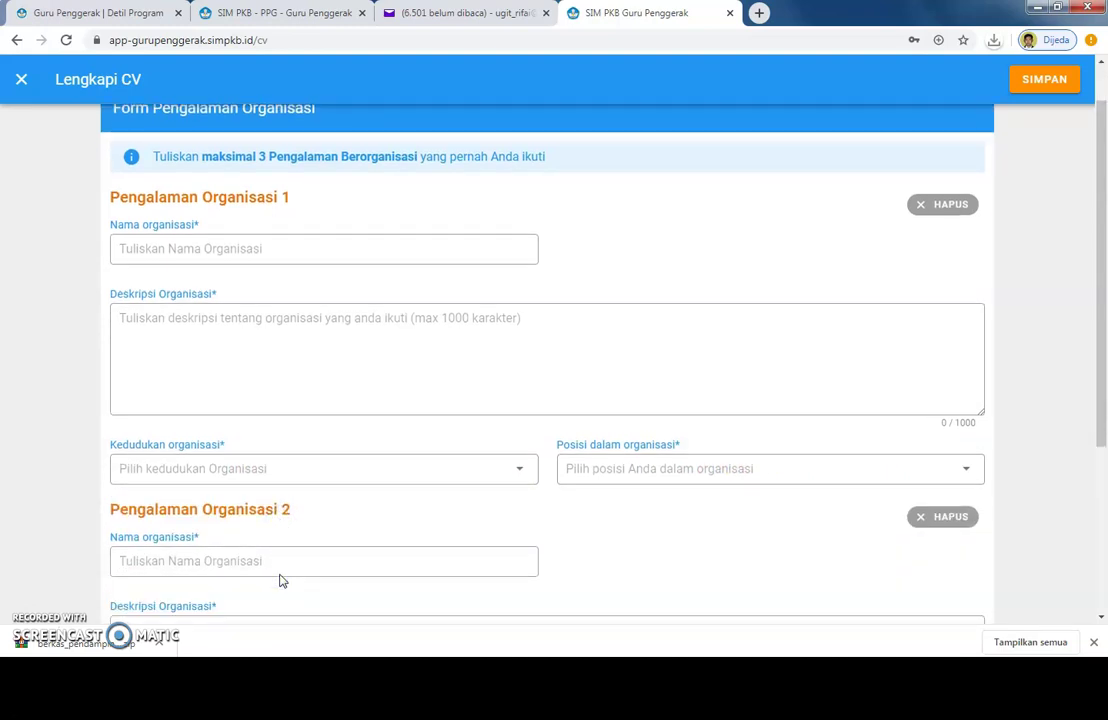
{"action": "scroll", "coordinate": [246, 491], "scroll_direction": "up", "scroll_amount": 2}
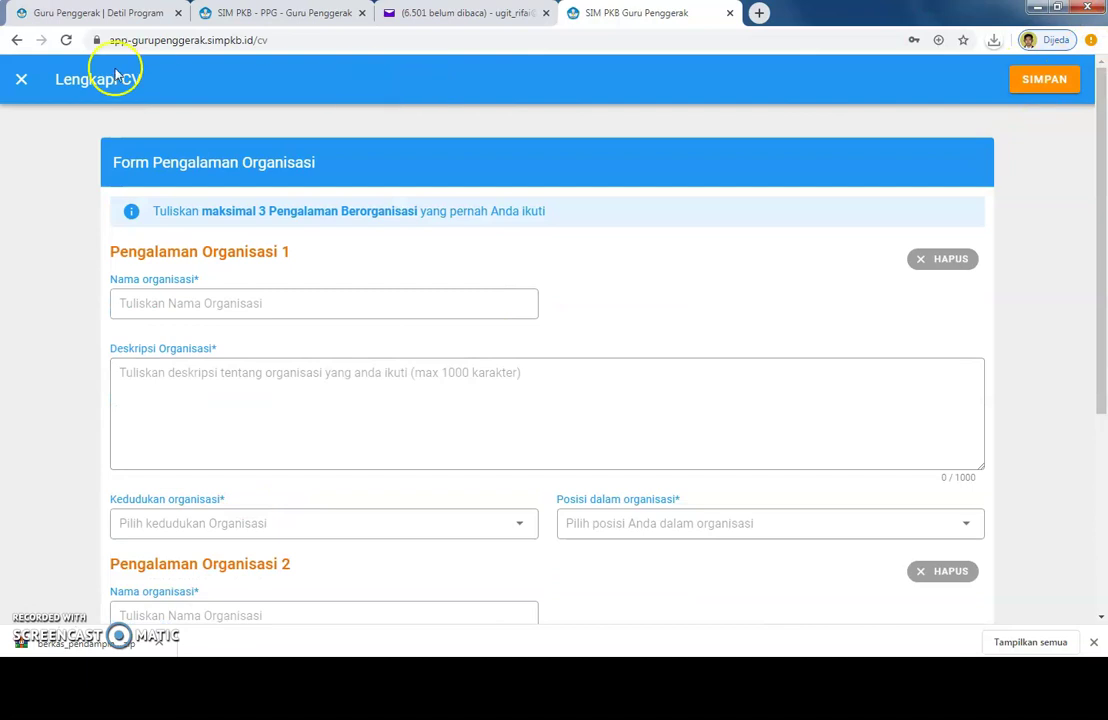
{"action": "left_click", "coordinate": [21, 79]}
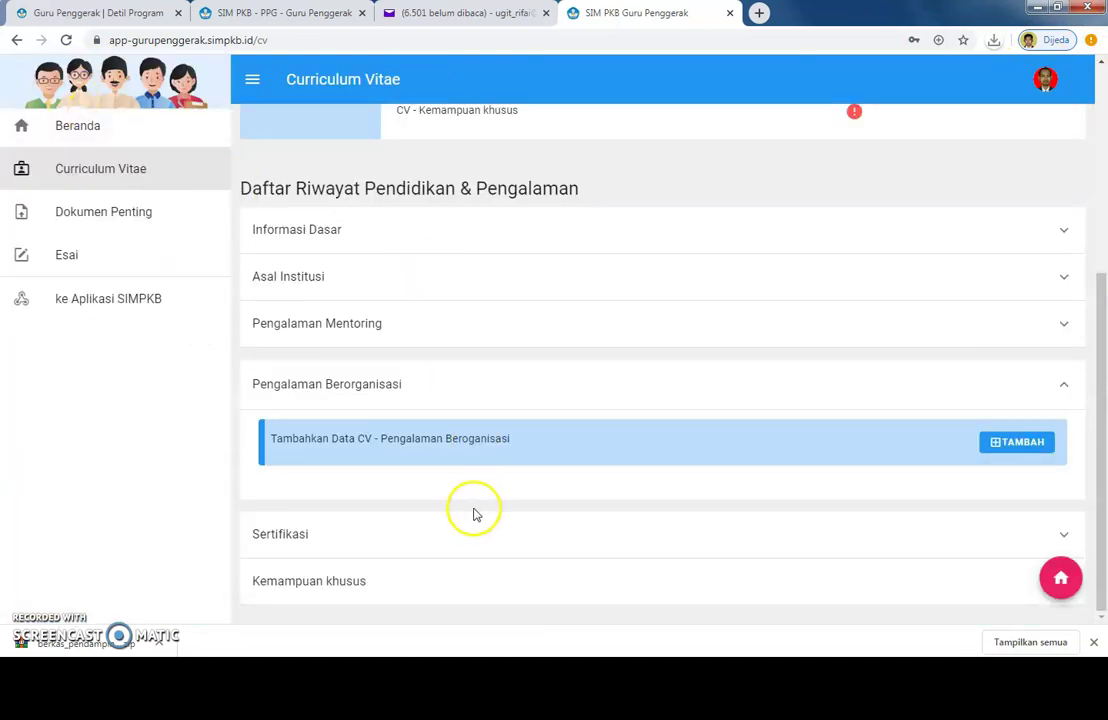
- View the CV's Sertifikasi form, add a second blank certification entry, and close it without saving
{"action": "left_click", "coordinate": [352, 548]}
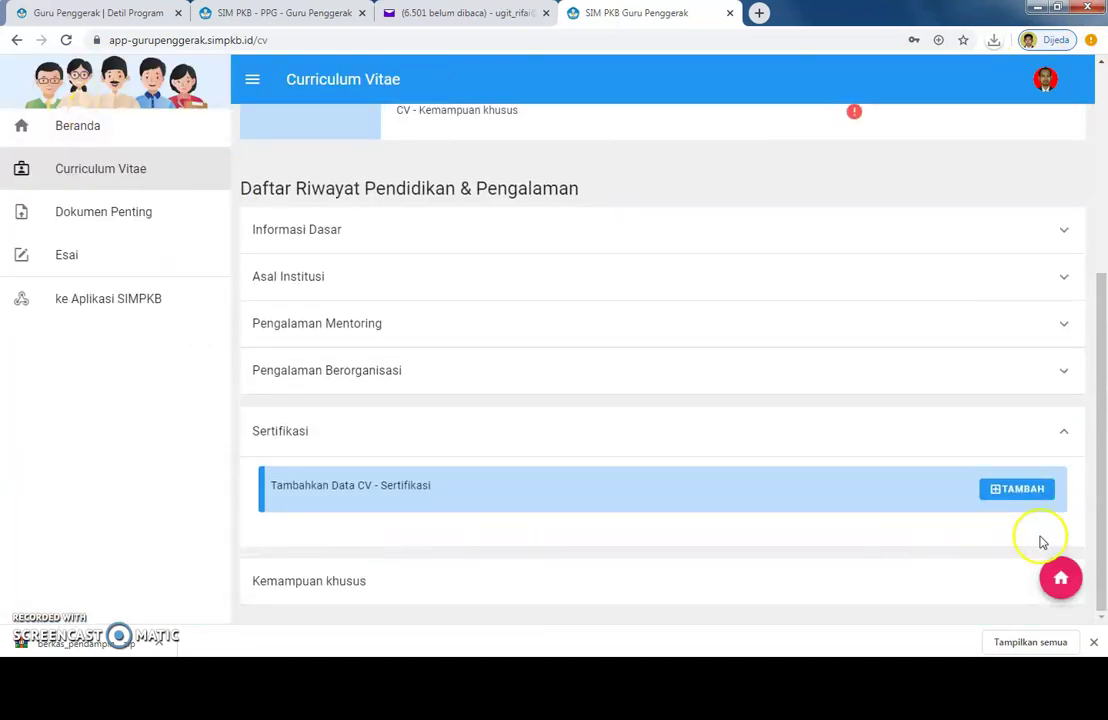
{"action": "left_click", "coordinate": [1015, 490]}
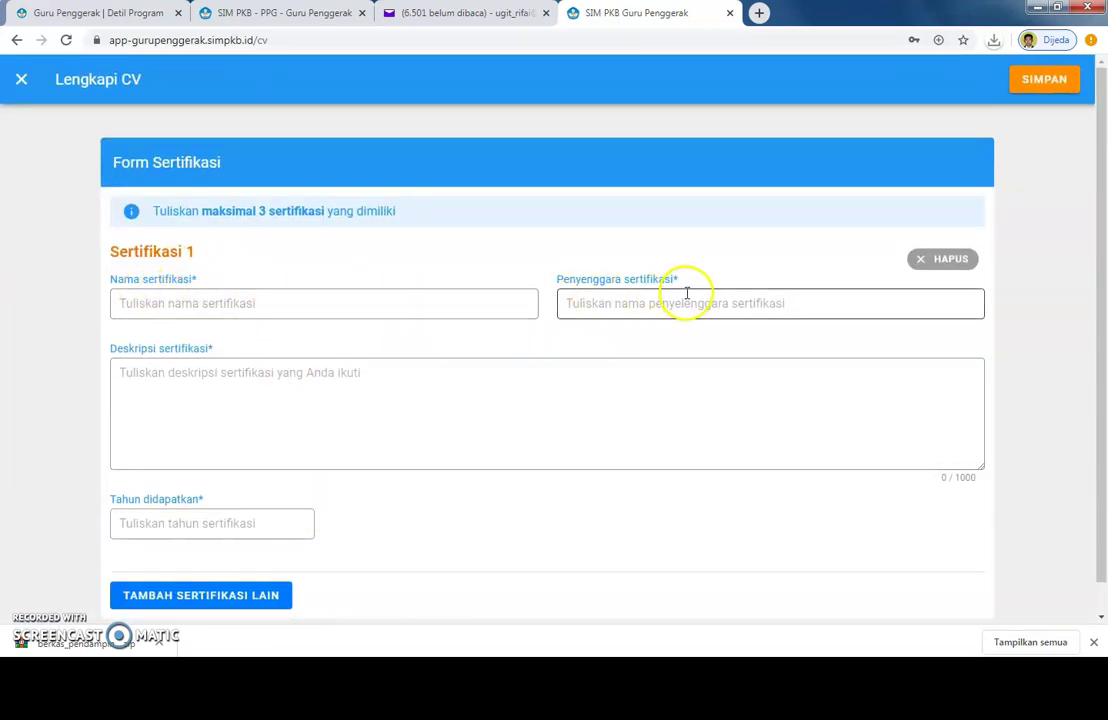
{"action": "scroll", "coordinate": [185, 565], "scroll_direction": "down", "scroll_amount": 1}
{"action": "left_click", "coordinate": [186, 566]}
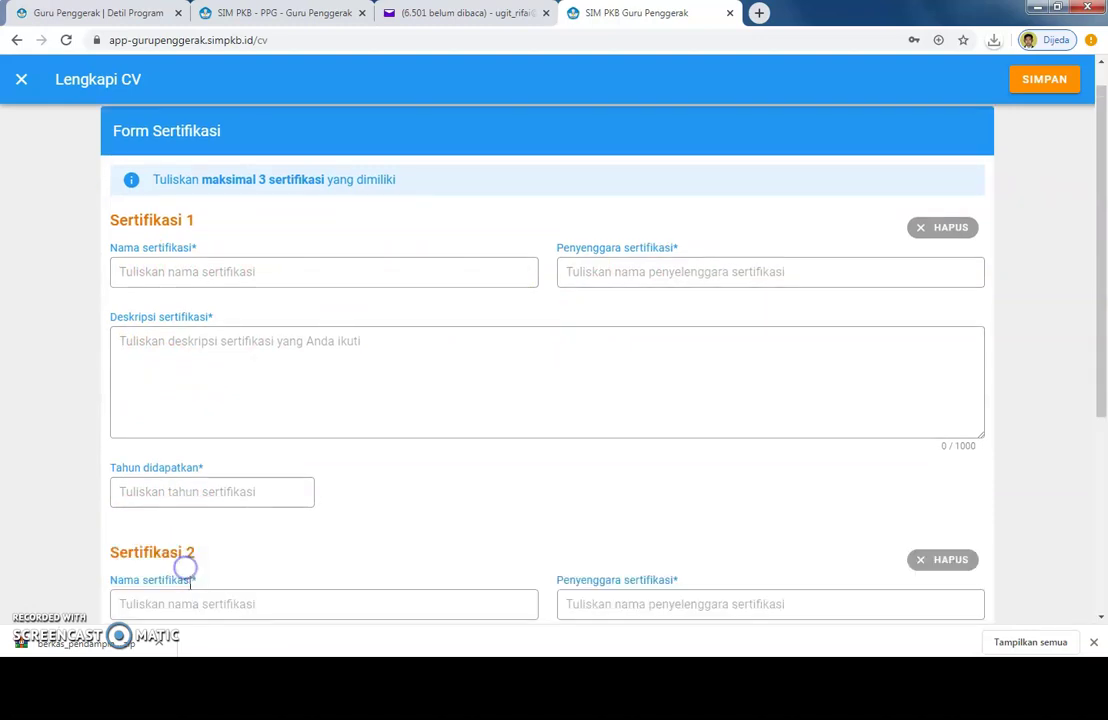
{"action": "scroll", "coordinate": [240, 580], "scroll_direction": "down", "scroll_amount": 3}
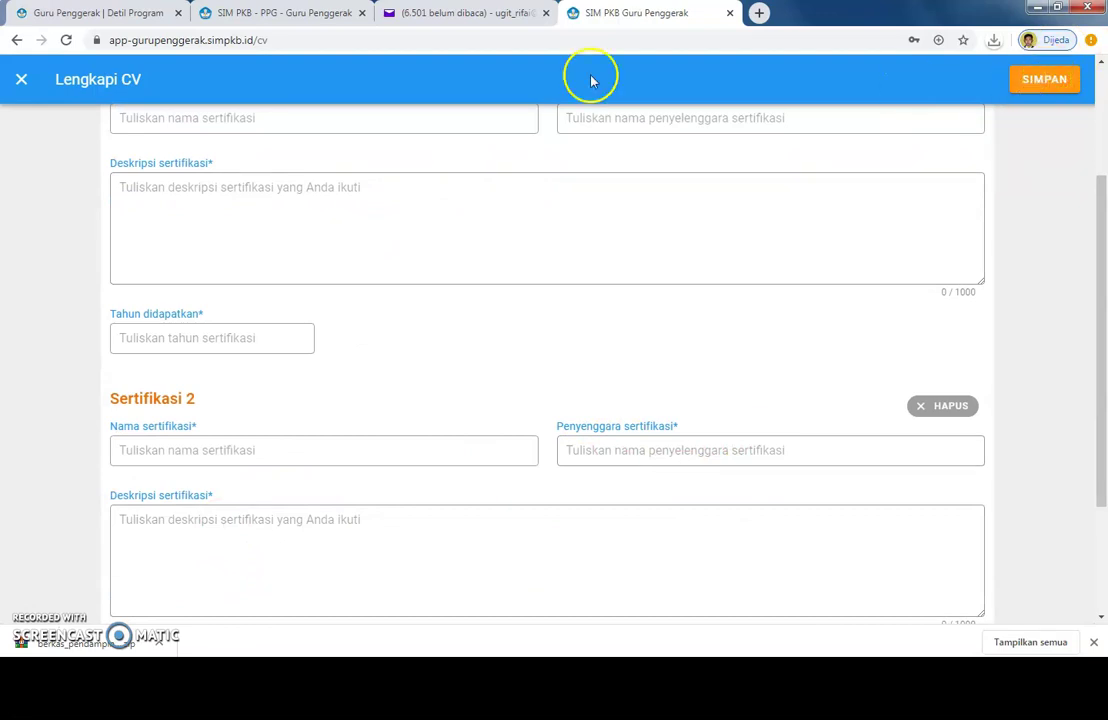
{"action": "left_click", "coordinate": [21, 79]}
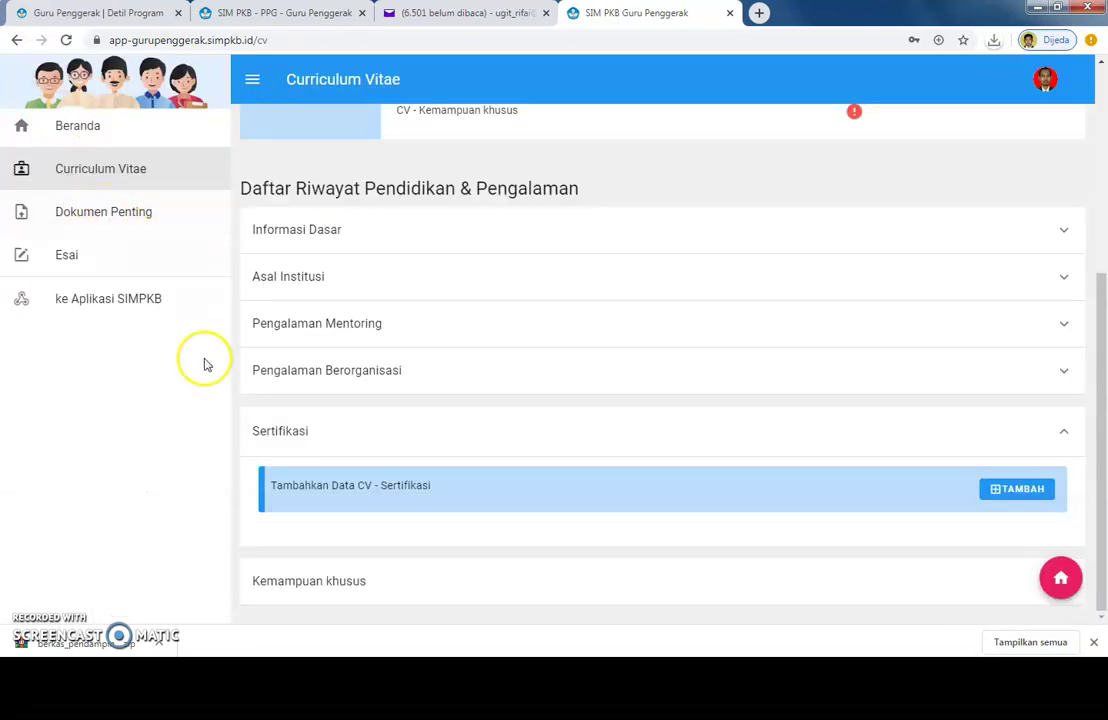
- View the Kemampuan khusus form, add a second blank skill entry, and close it without saving
{"action": "left_click", "coordinate": [285, 574]}
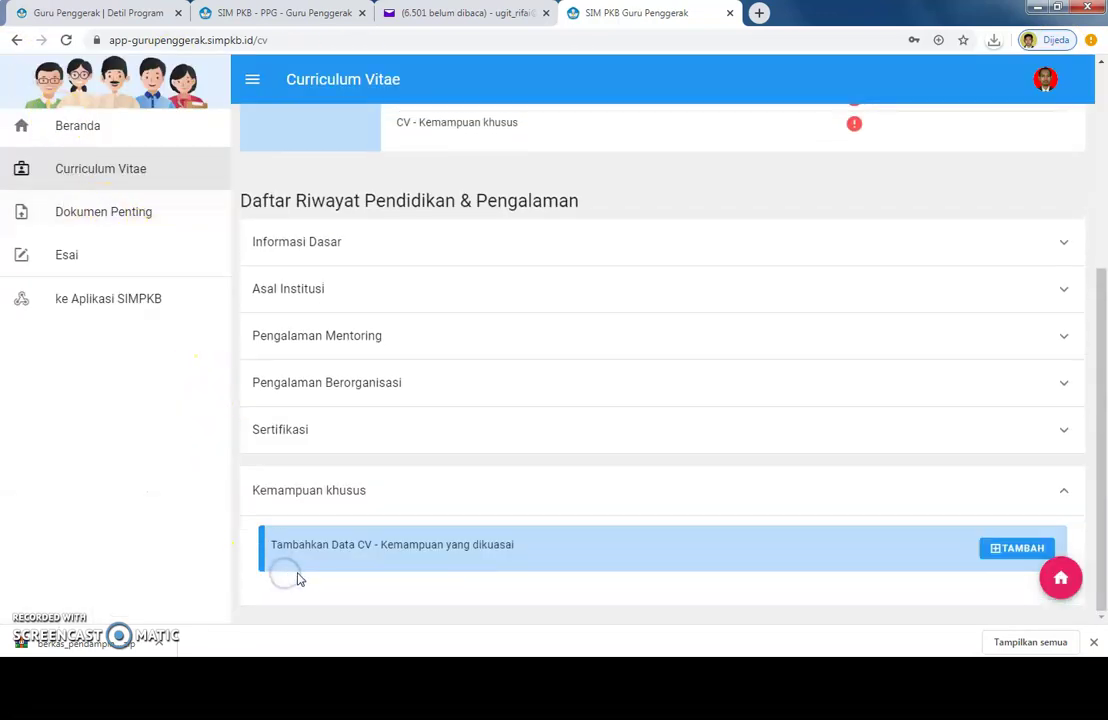
{"action": "left_click", "coordinate": [1017, 548]}
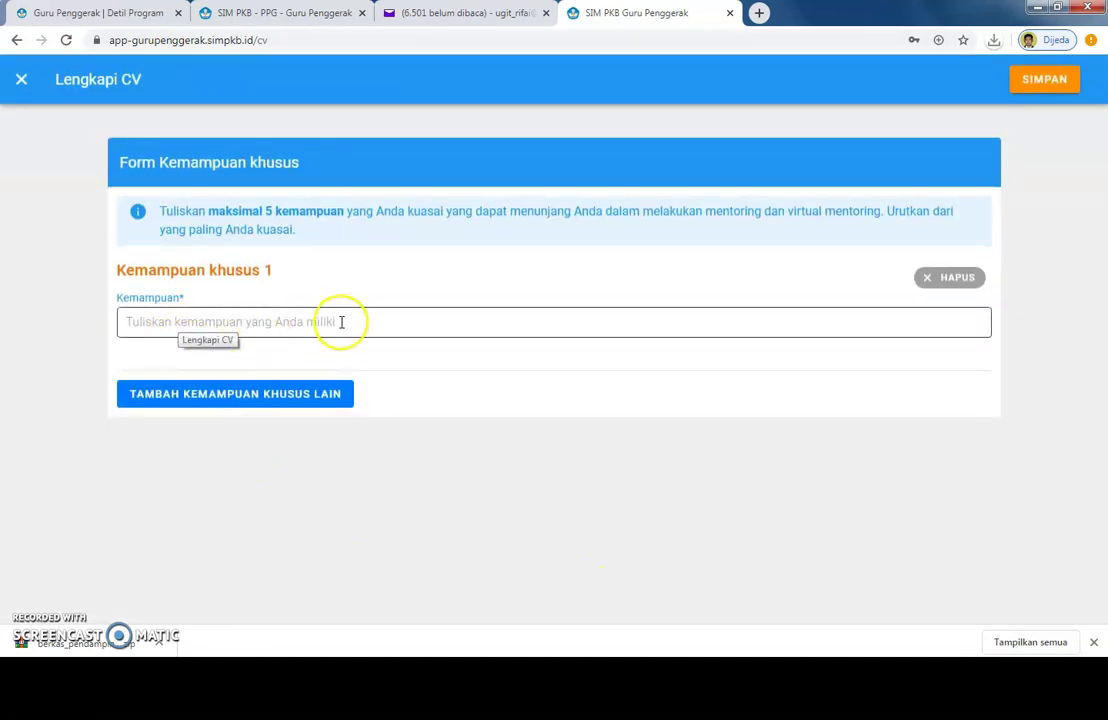
{"action": "left_click", "coordinate": [205, 398]}
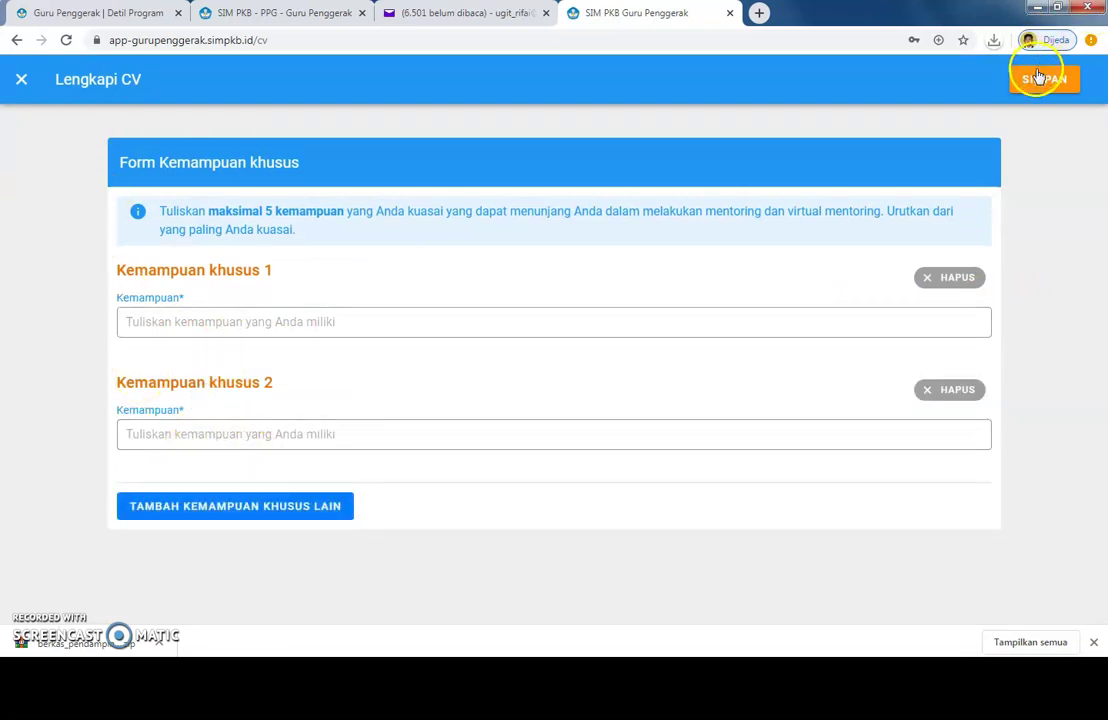
{"action": "left_click", "coordinate": [16, 90]}
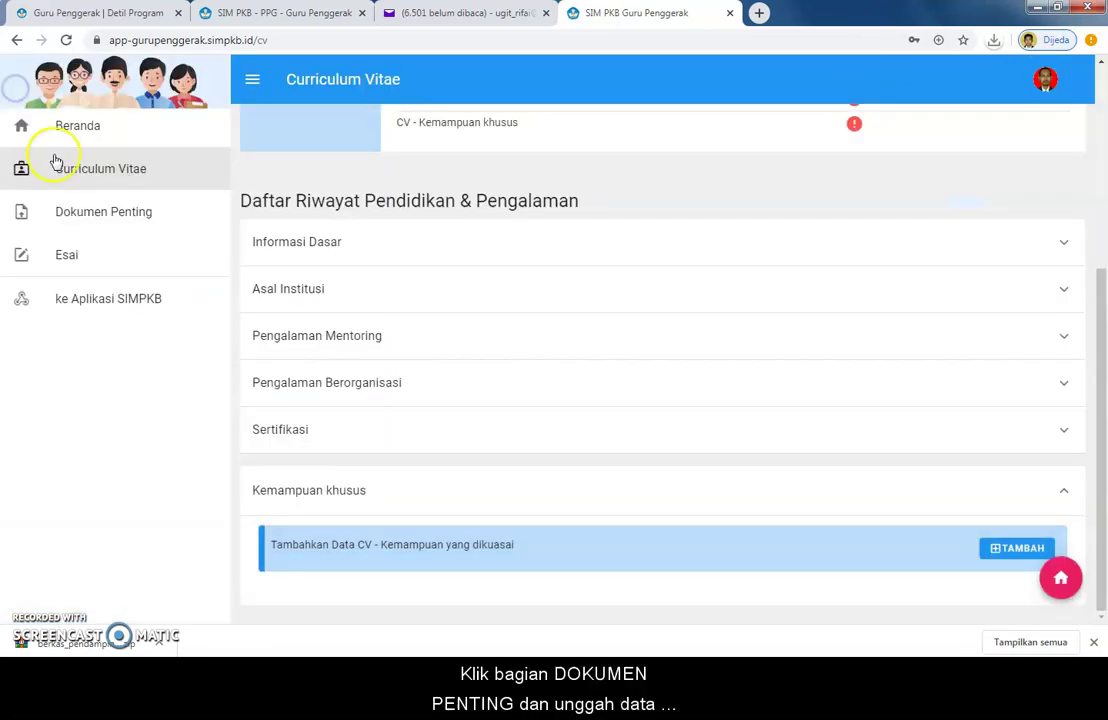
- Open the Dokumen Penting page and look over the document requirements down to the Daftar Dokumen list
{"action": "left_click", "coordinate": [60, 210]}
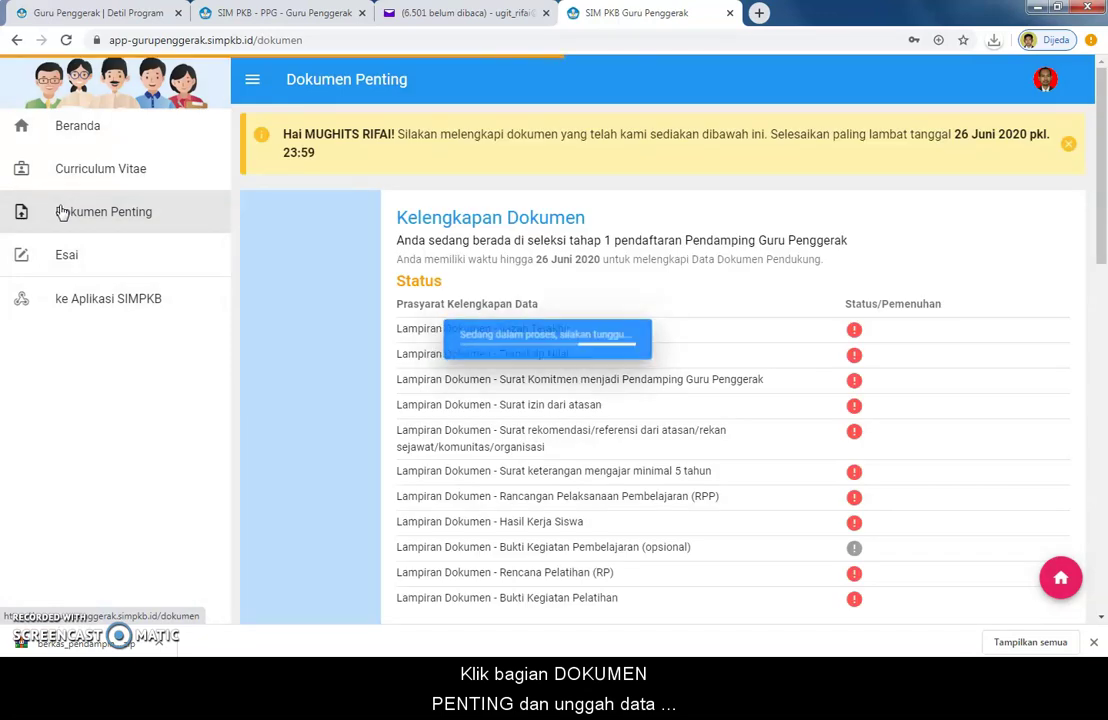
{"action": "scroll", "coordinate": [640, 330], "scroll_direction": "down", "scroll_amount": 3}
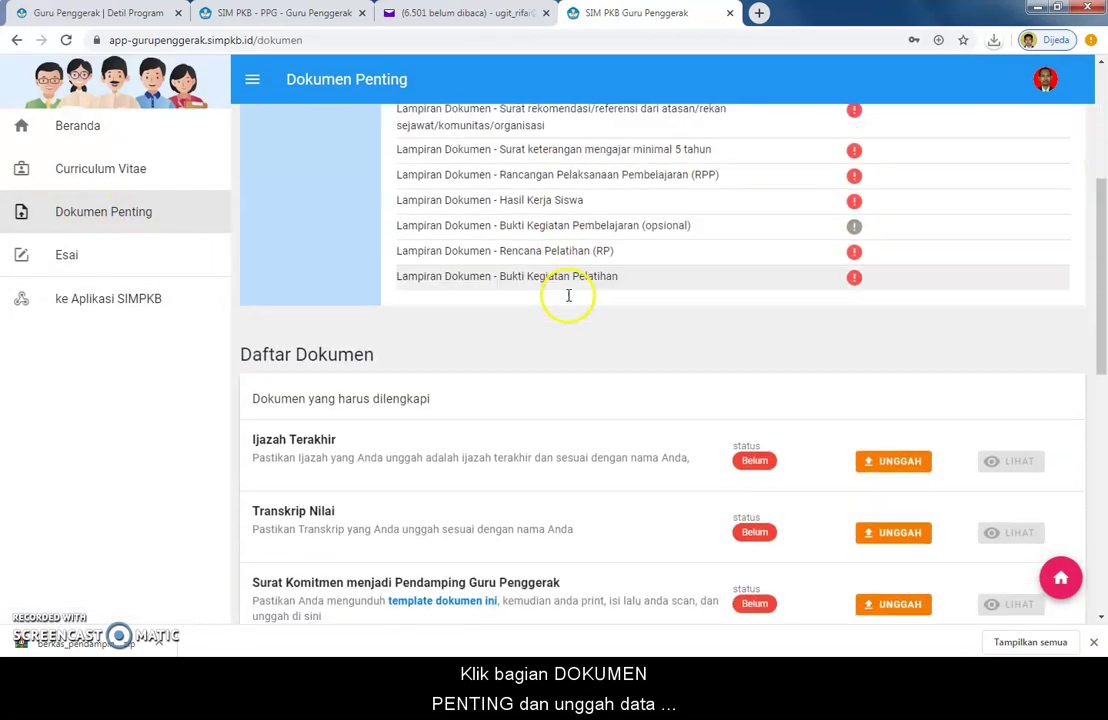
{"action": "scroll", "coordinate": [568, 295], "scroll_direction": "down", "scroll_amount": 1}
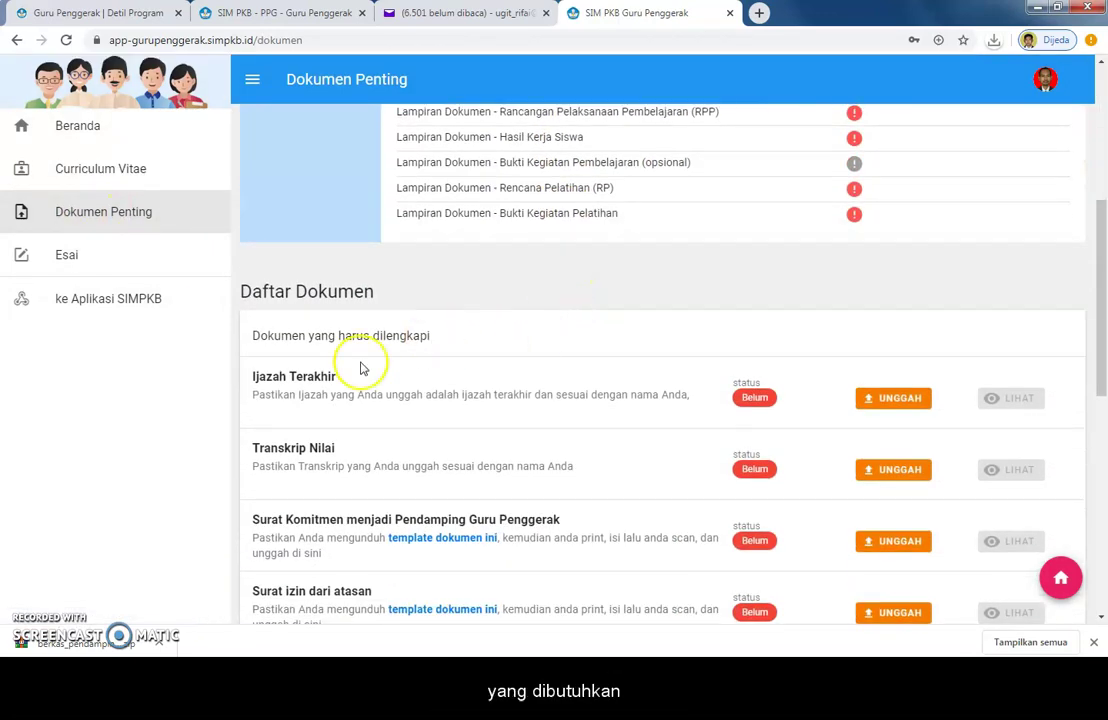
- View the upload form for Ijazah Terakhir and its file selection dialog, cancel the selection, and close the form
{"action": "left_click", "coordinate": [905, 400]}
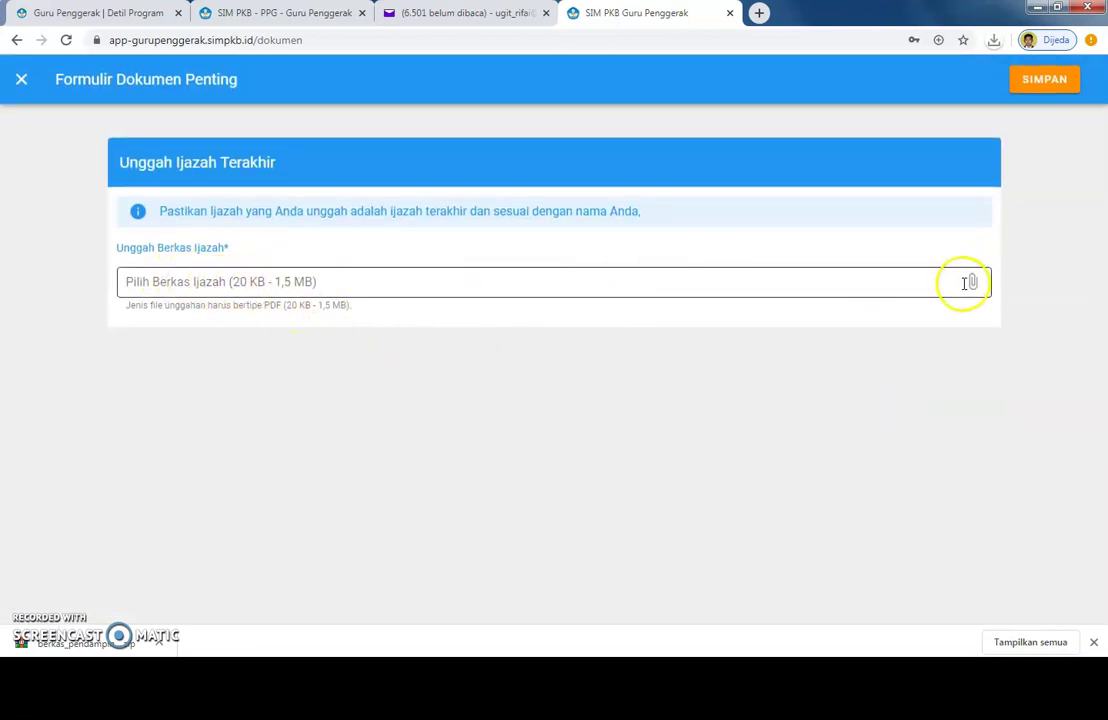
{"action": "left_click", "coordinate": [856, 283]}
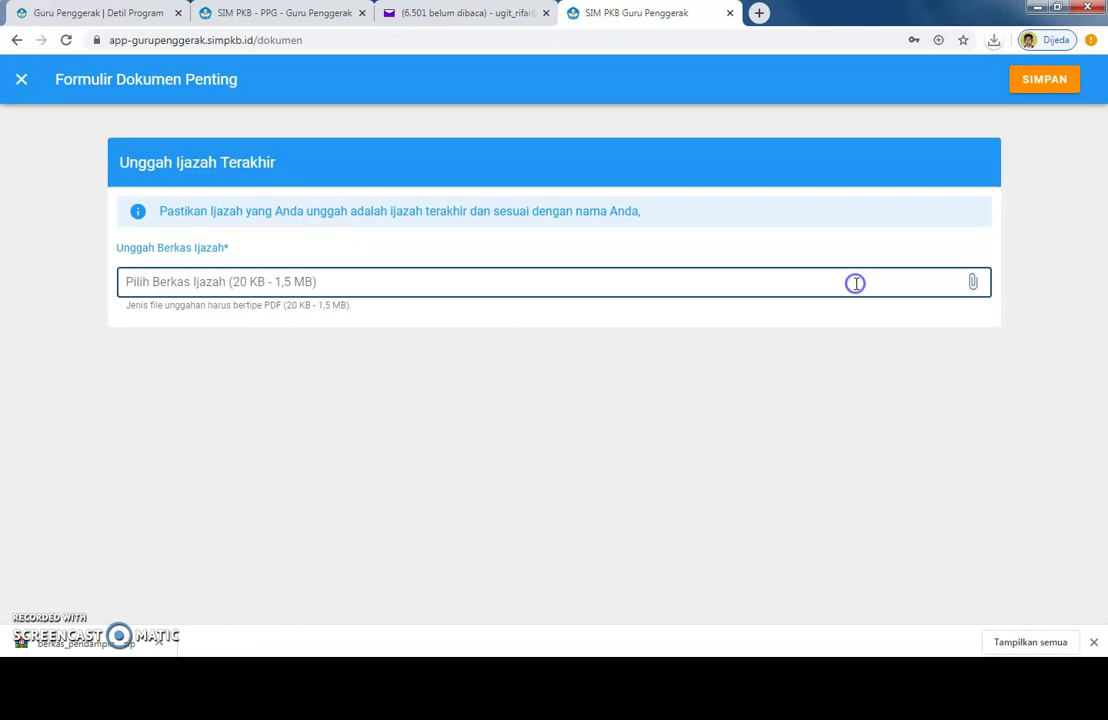
{"action": "left_click", "coordinate": [274, 341]}
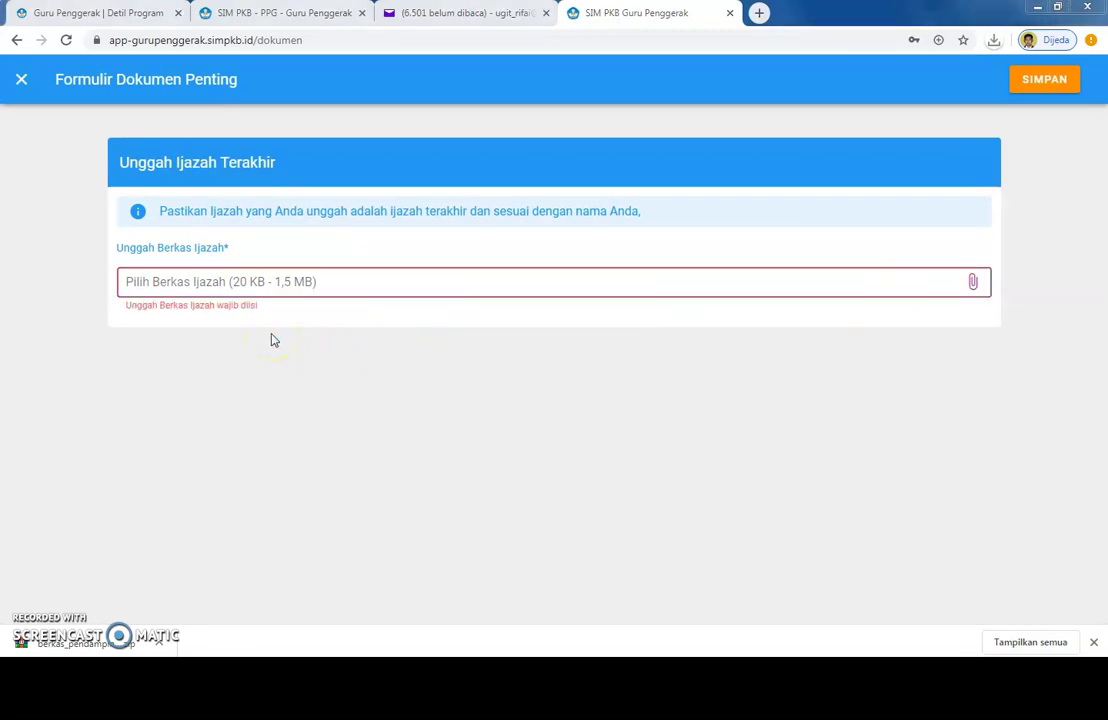
{"action": "left_click", "coordinate": [960, 296]}
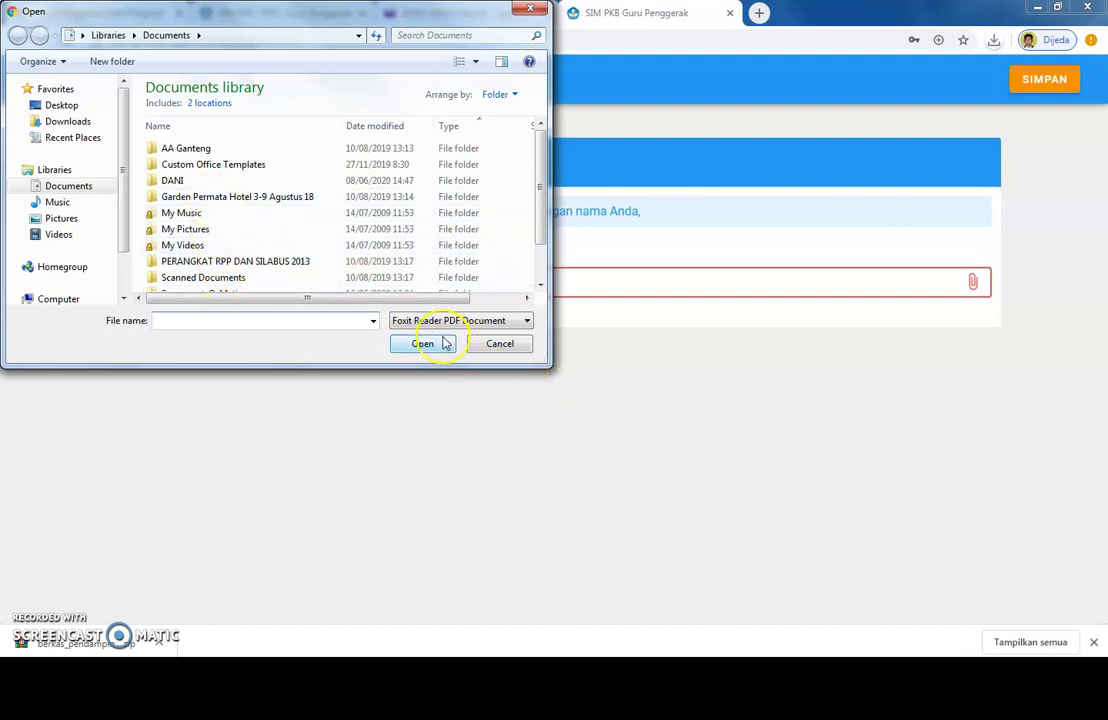
{"action": "left_click", "coordinate": [500, 345]}
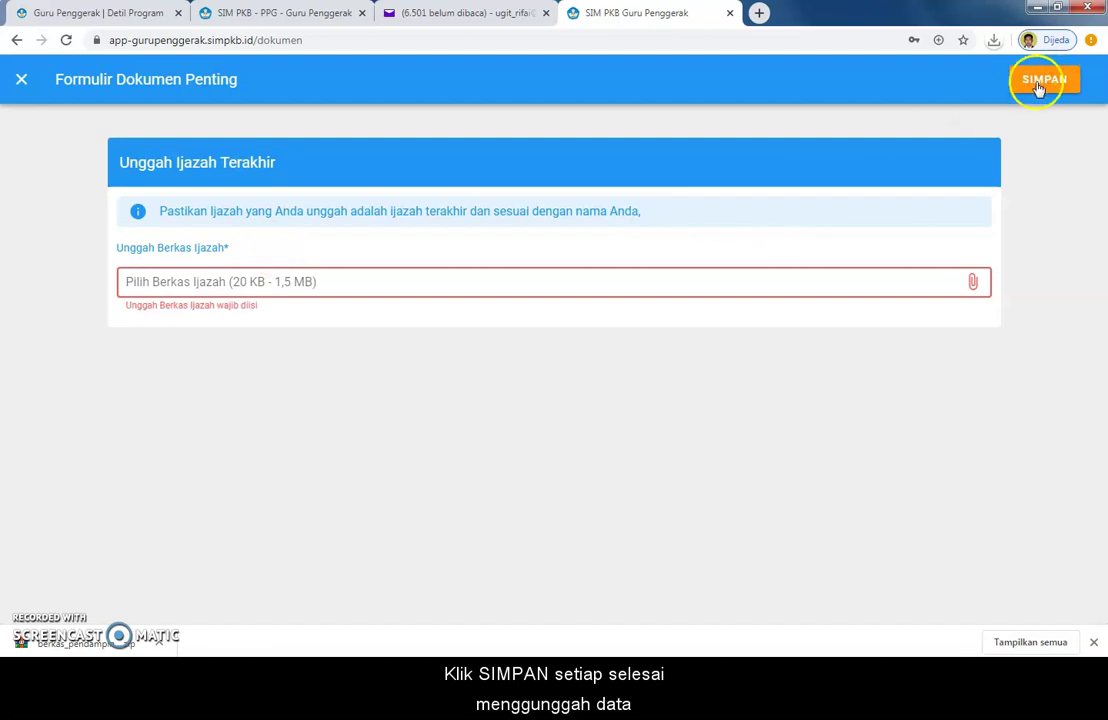
{"action": "left_click", "coordinate": [19, 84]}
- Examine the Daftar Dokumen requirements from Ijazah Terakhir and Transkrip Nilai through to Bukti Kegiatan Pelatihan
{"action": "scroll", "coordinate": [593, 457], "scroll_direction": "down", "scroll_amount": 1}
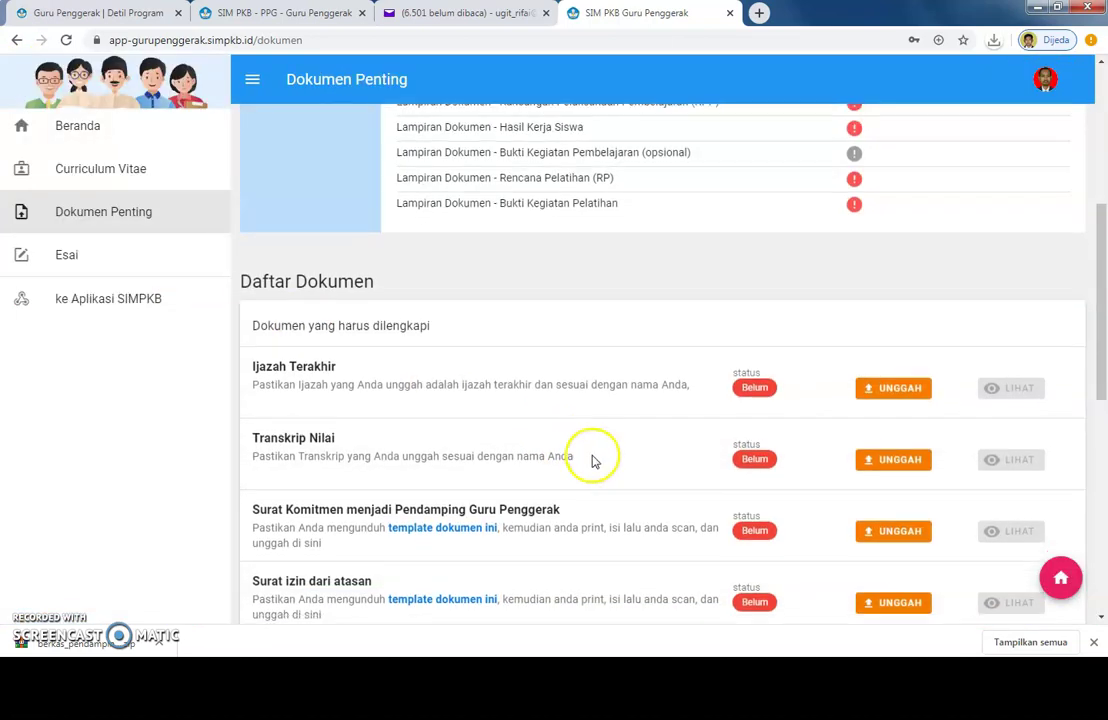
{"action": "scroll", "coordinate": [930, 394], "scroll_direction": "down", "scroll_amount": 1}
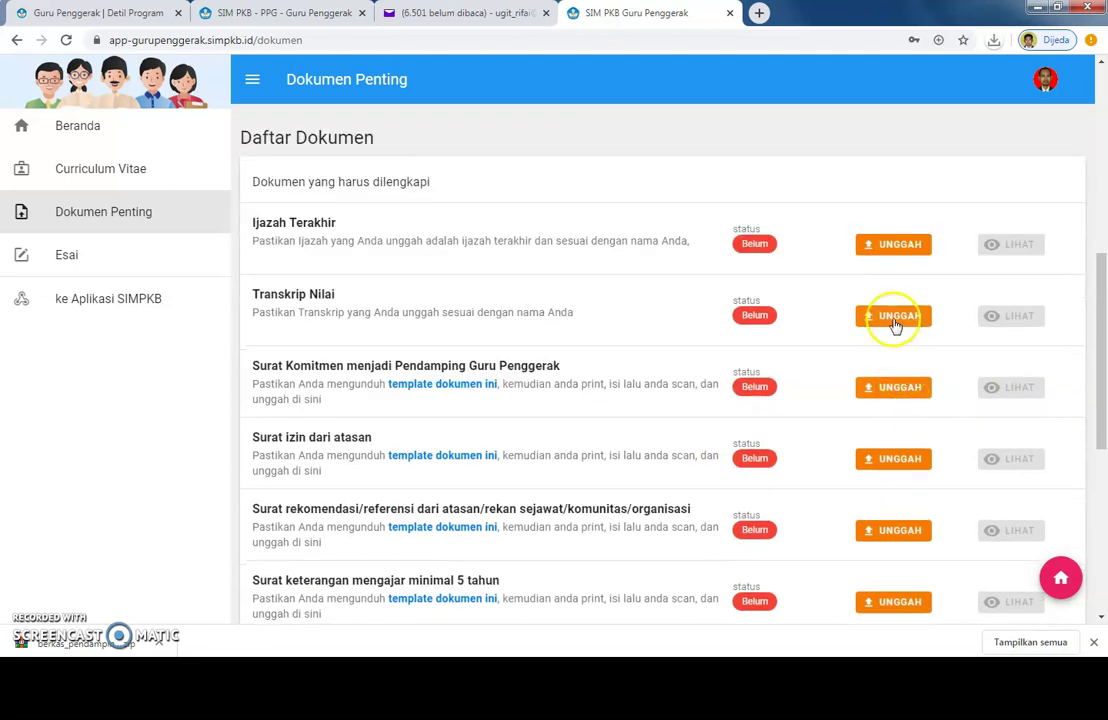
{"action": "scroll", "coordinate": [896, 326], "scroll_direction": "down", "scroll_amount": 1}
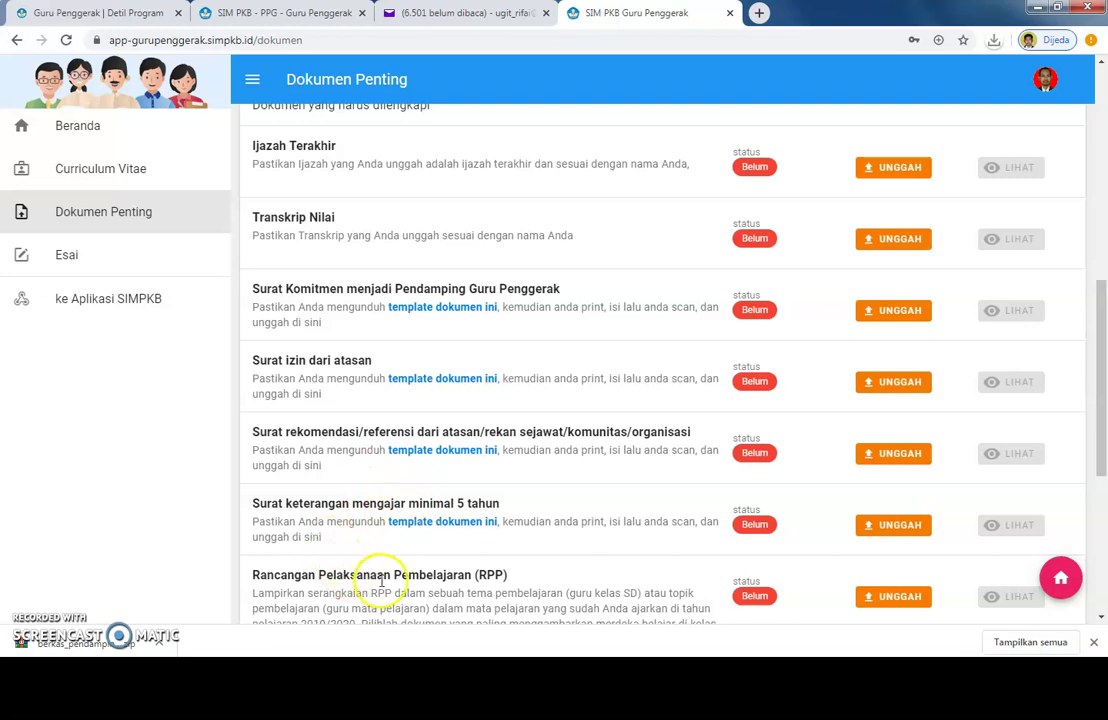
{"action": "scroll", "coordinate": [380, 580], "scroll_direction": "down", "scroll_amount": 2}
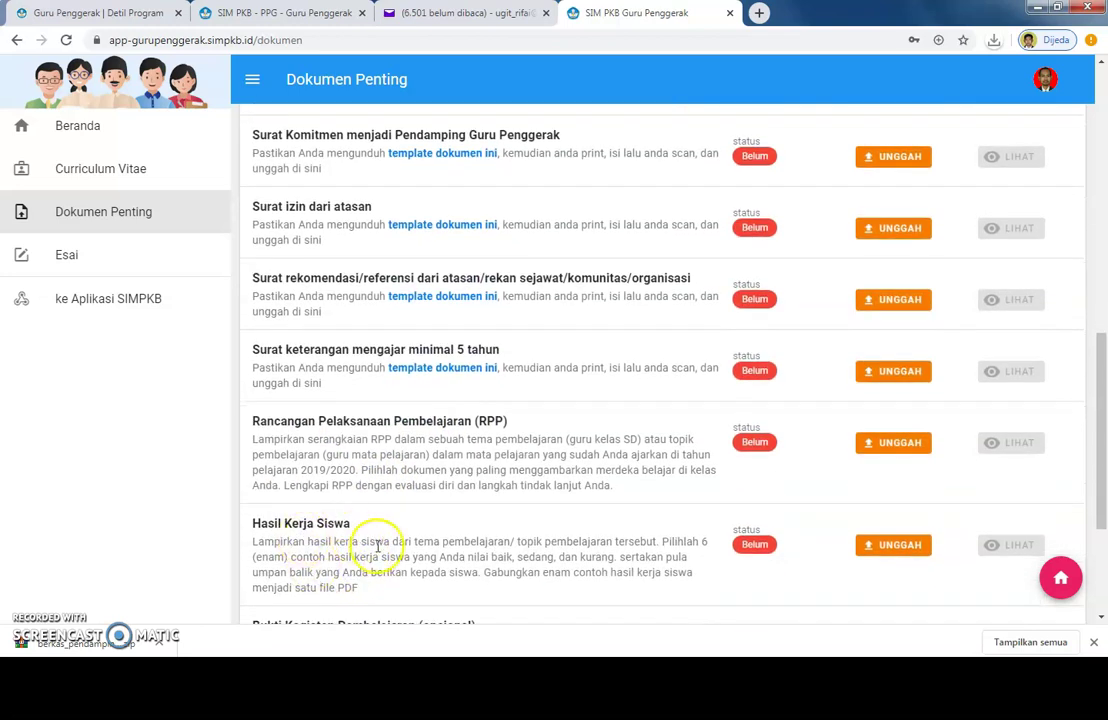
{"action": "scroll", "coordinate": [378, 545], "scroll_direction": "down", "scroll_amount": 2}
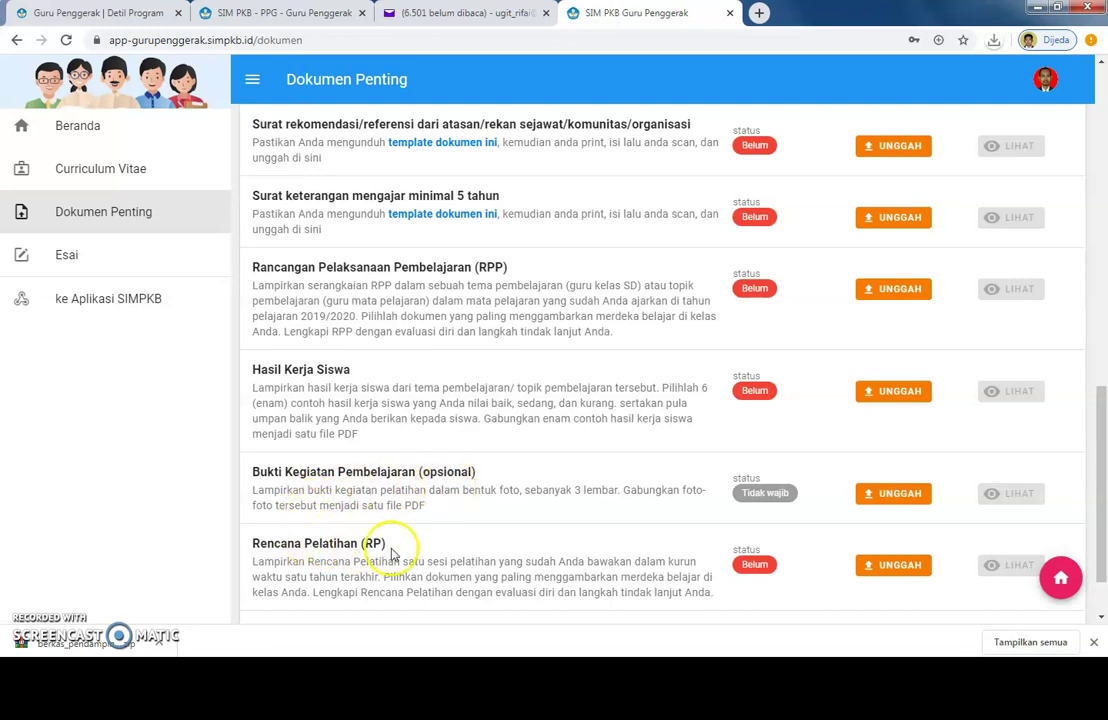
{"action": "scroll", "coordinate": [392, 553], "scroll_direction": "down", "scroll_amount": 1}
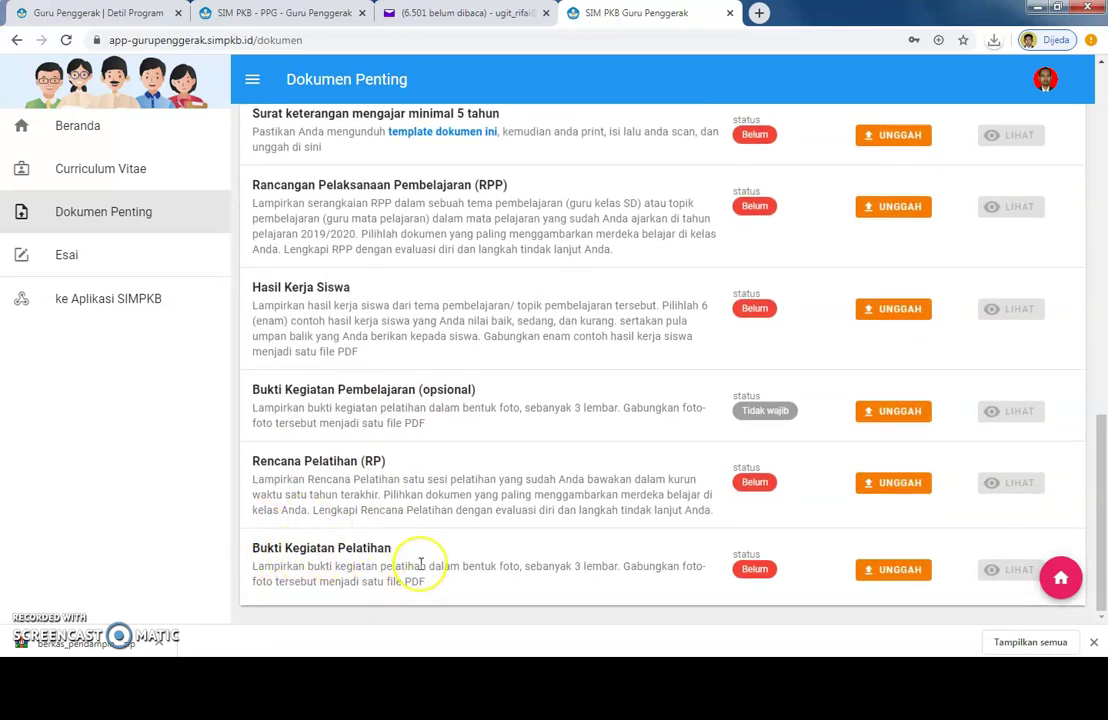
- Open the Esai page and look over the essay questions under Kelengkapan Esai
{"action": "left_click", "coordinate": [66, 258]}
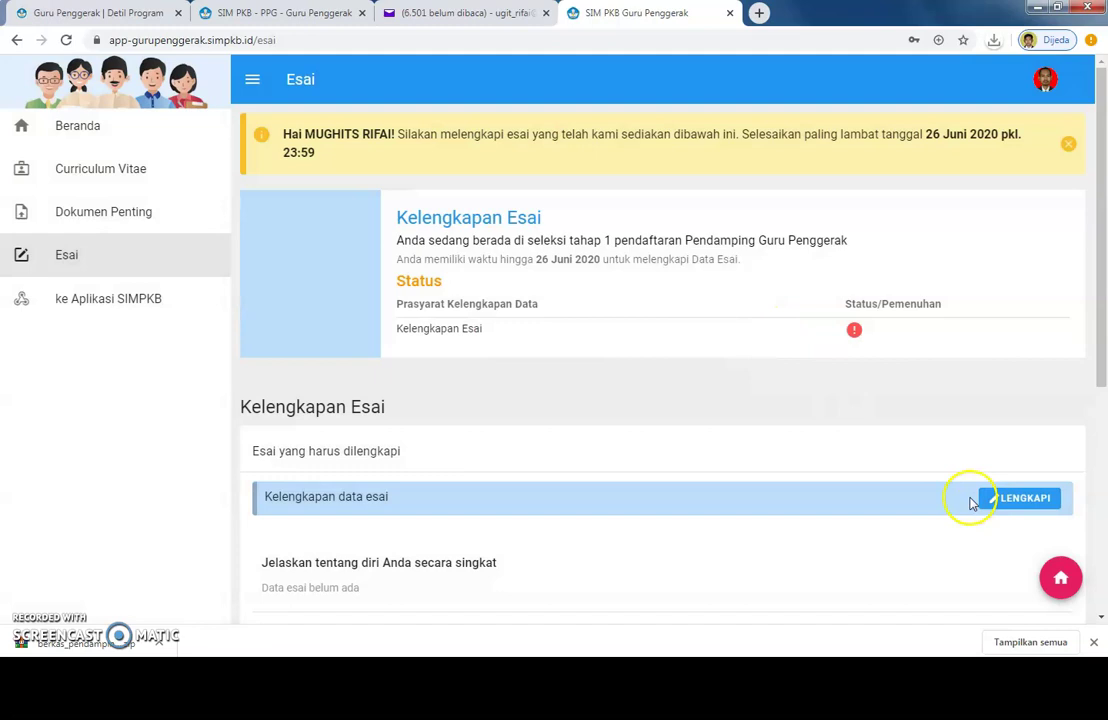
{"action": "scroll", "coordinate": [820, 476], "scroll_direction": "down", "scroll_amount": 2}
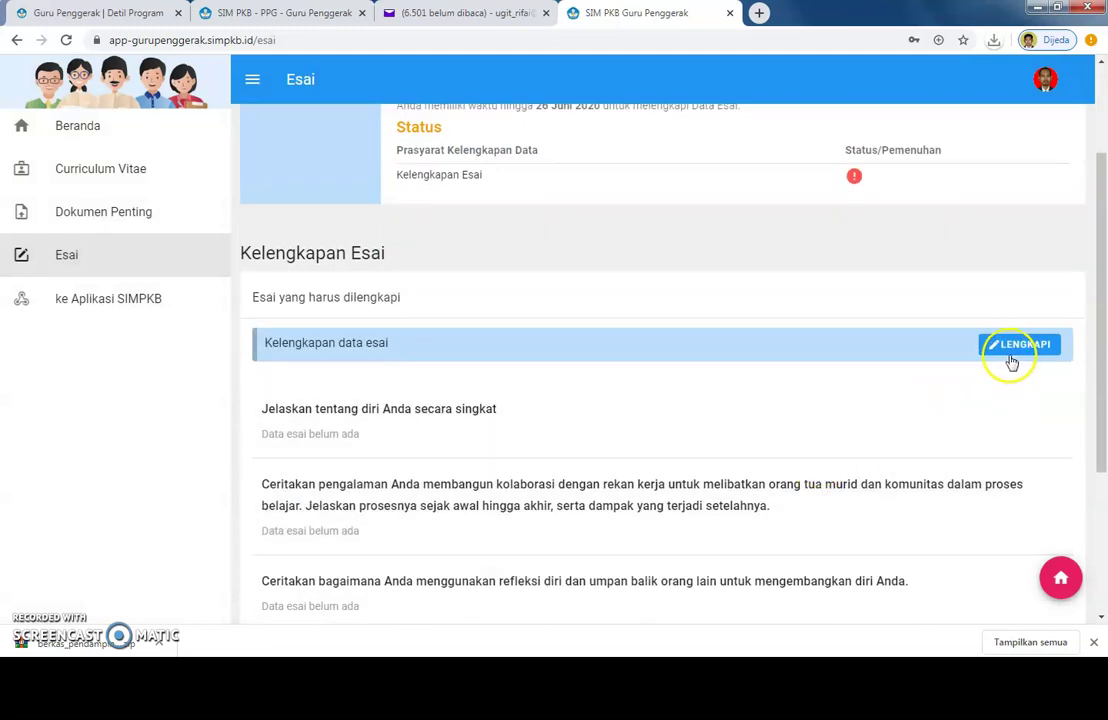
- Open the essay form, look over its answer fields down to the last question, and close it without saving
{"action": "left_click", "coordinate": [993, 347]}
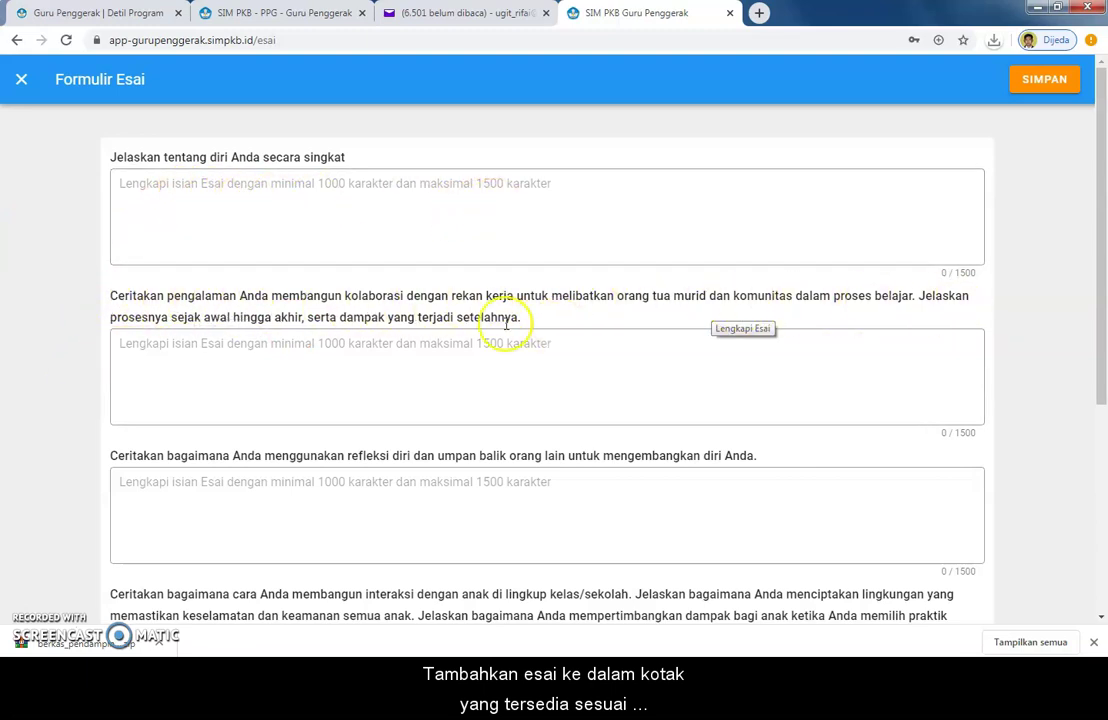
{"action": "left_click", "coordinate": [230, 342]}
{"action": "left_click", "coordinate": [124, 484]}
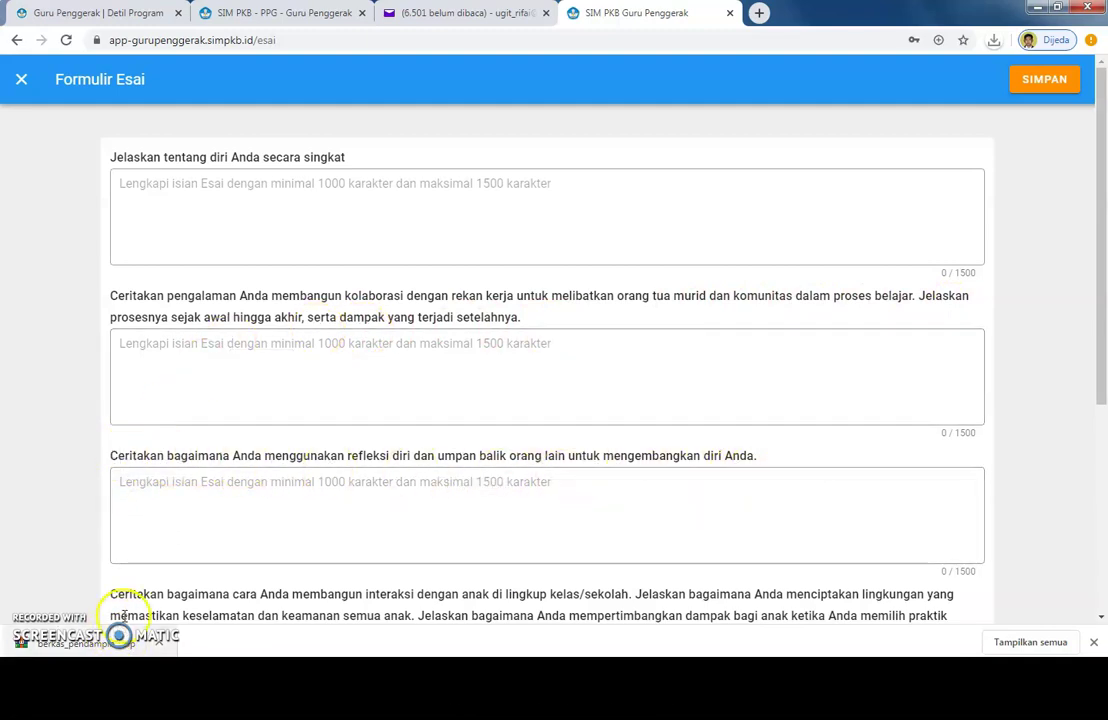
{"action": "scroll", "coordinate": [125, 615], "scroll_direction": "down", "scroll_amount": 2}
{"action": "scroll", "coordinate": [105, 530], "scroll_direction": "down", "scroll_amount": 2}
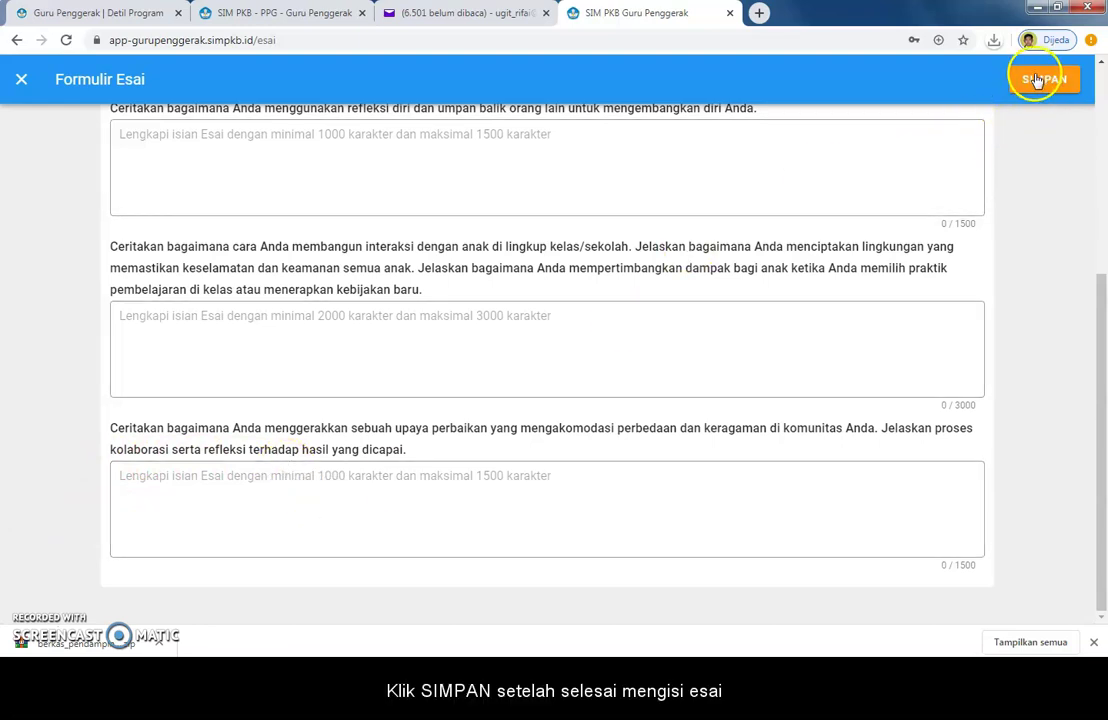
{"action": "left_click", "coordinate": [23, 81]}
{"action": "scroll", "coordinate": [408, 317], "scroll_direction": "down", "scroll_amount": 3}
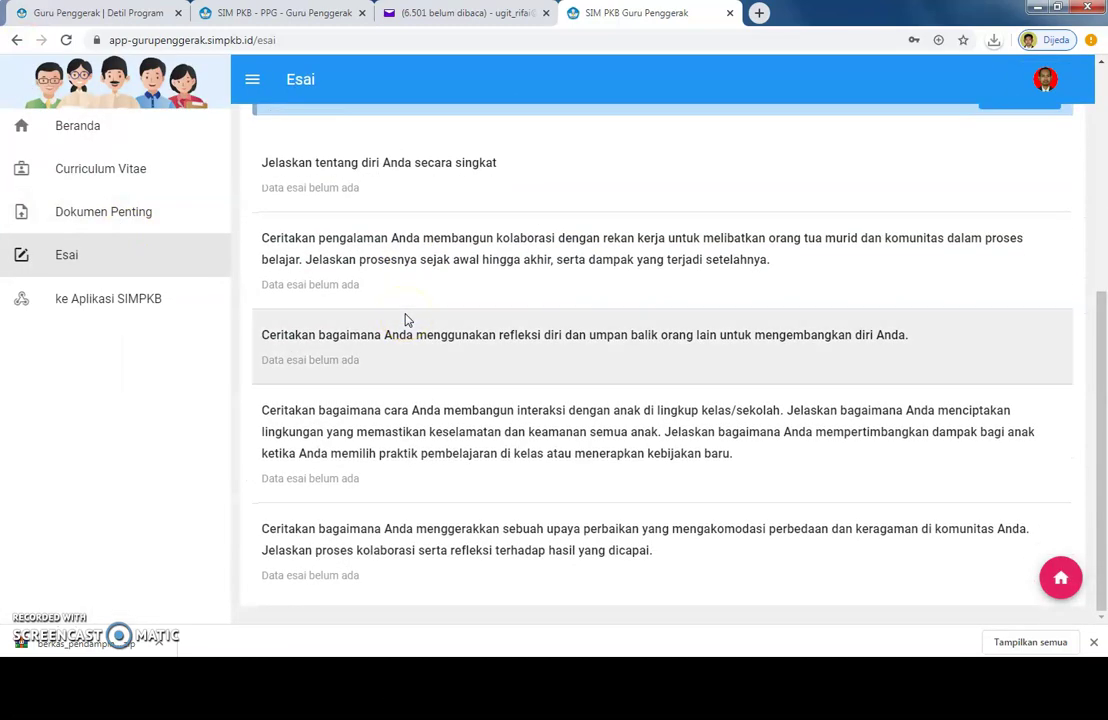
{"action": "scroll", "coordinate": [272, 378], "scroll_direction": "up", "scroll_amount": 5}
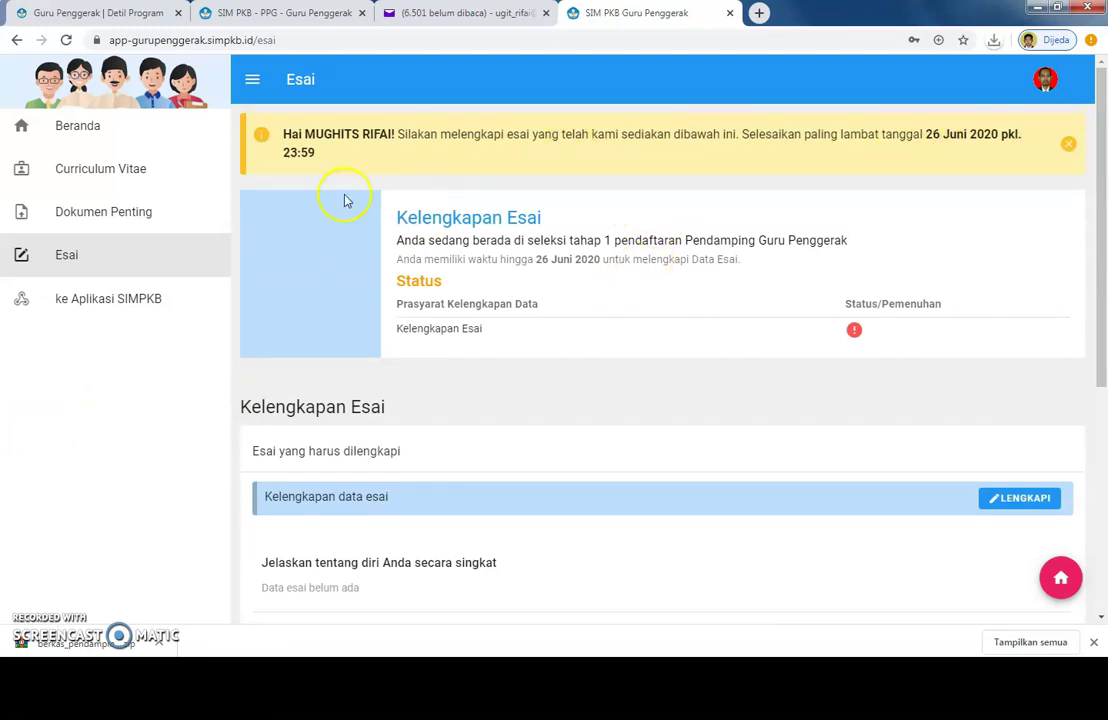
- View the SIMPKB application's home page and return to the Beranda page of the Guru Penggerak application
{"action": "left_click", "coordinate": [123, 305]}
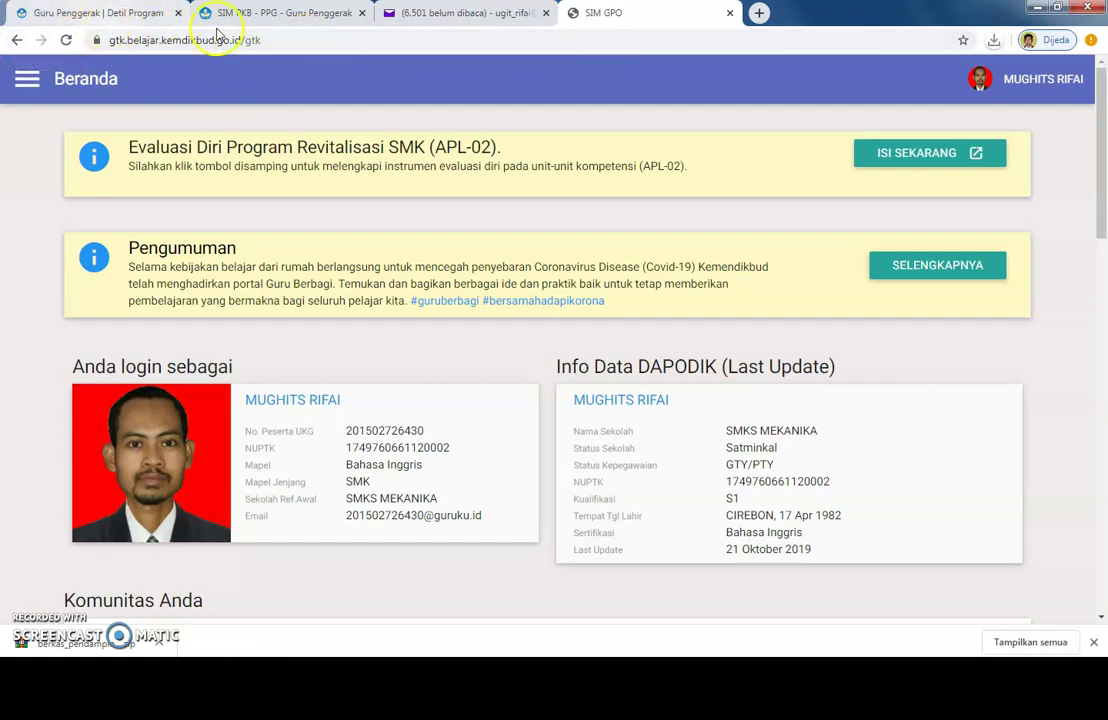
{"action": "left_click", "coordinate": [275, 13]}
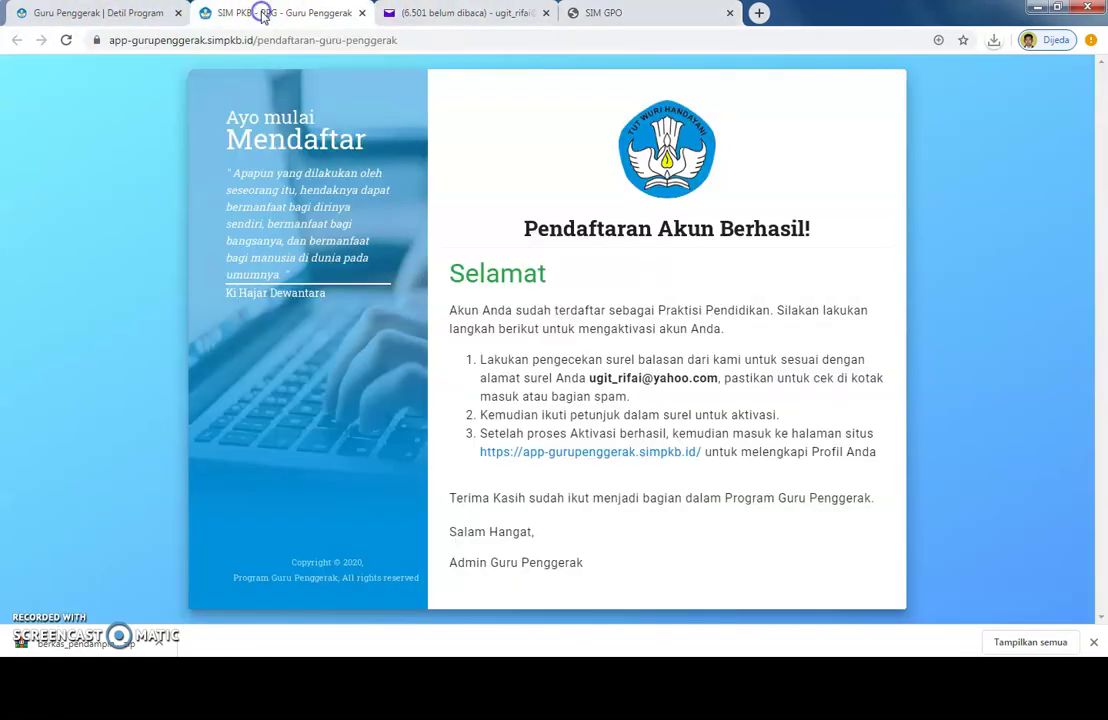
{"action": "left_click", "coordinate": [556, 12]}
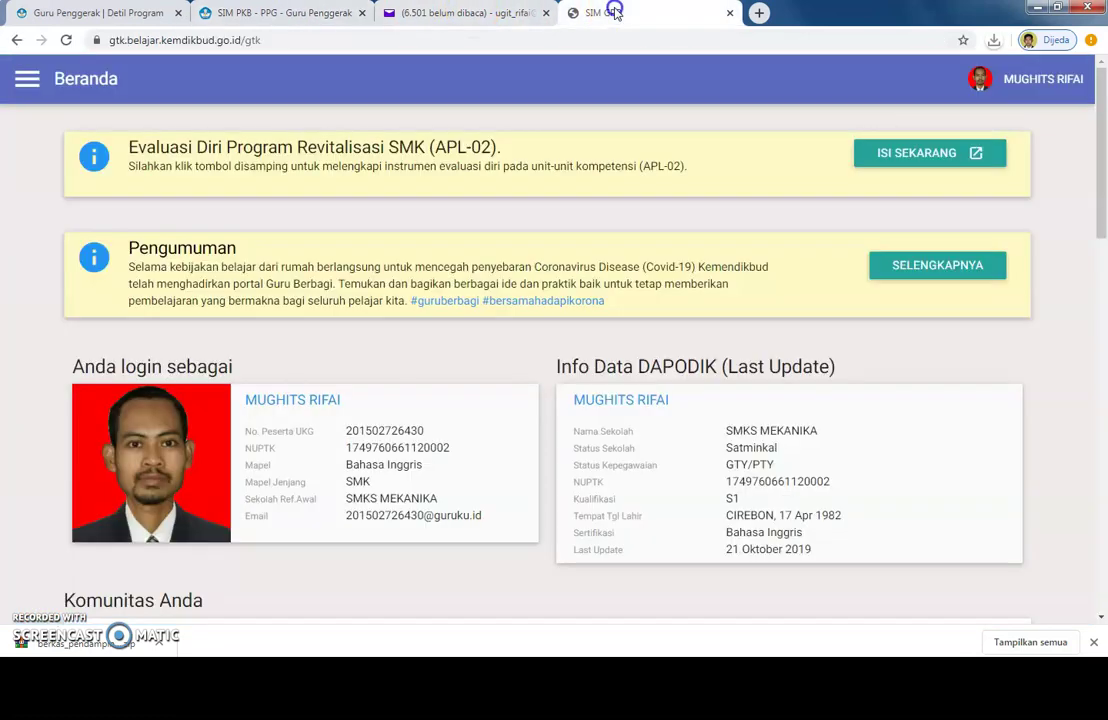
{"action": "left_click", "coordinate": [16, 47]}
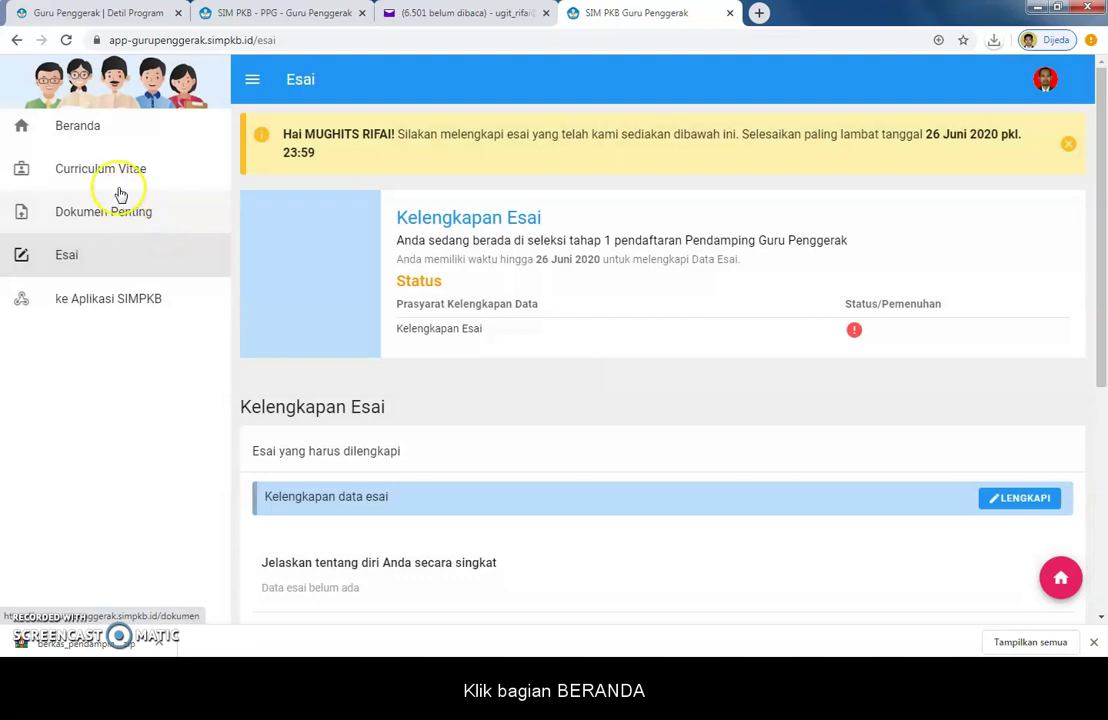
{"action": "left_click", "coordinate": [77, 128]}
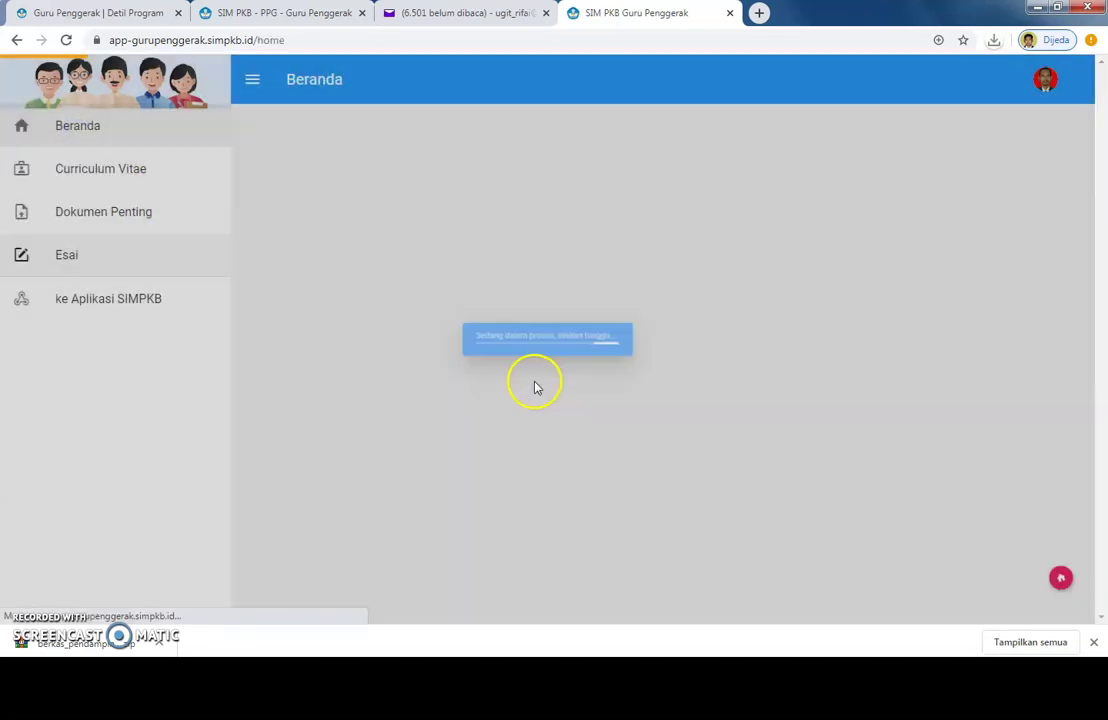